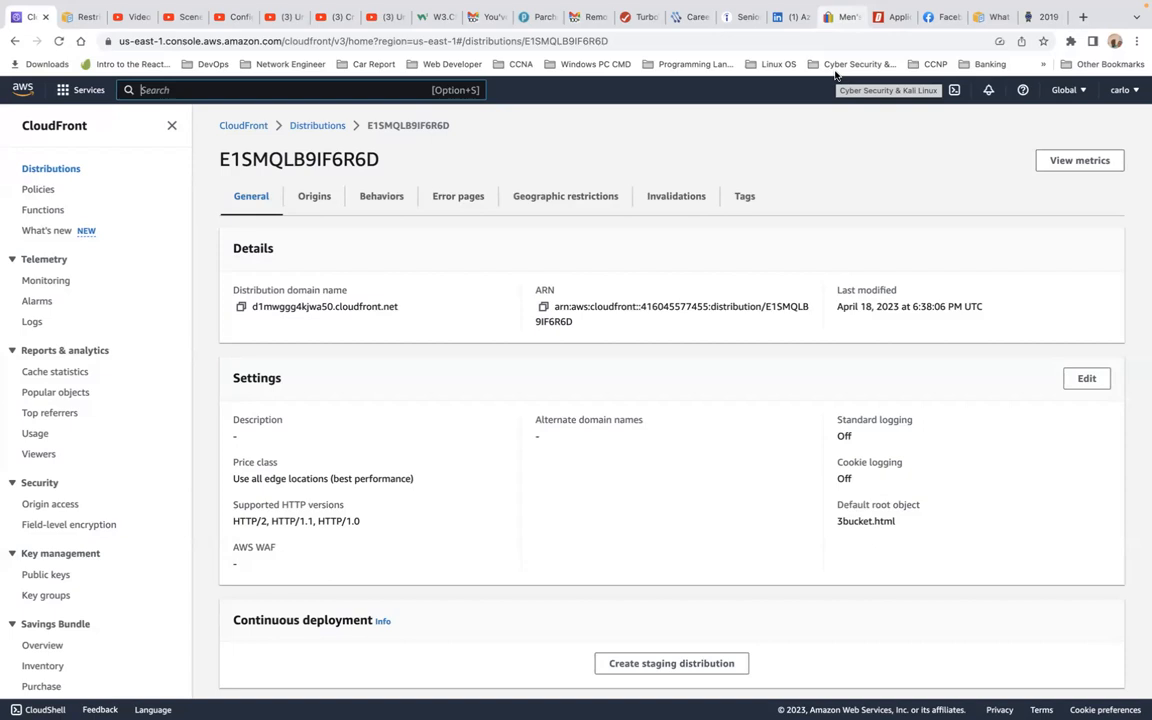
Step: Search the AWS services for "aws snow" and open AWS Snow Family
left_click(332, 90)
type("aw")
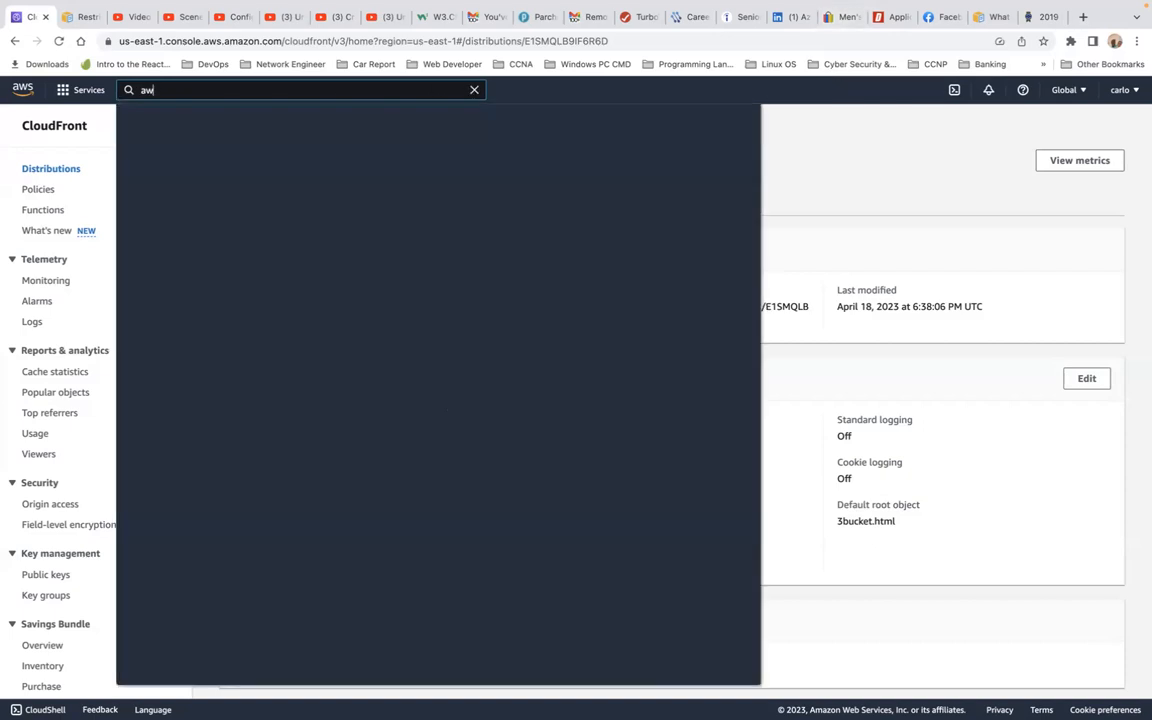
type("s ")
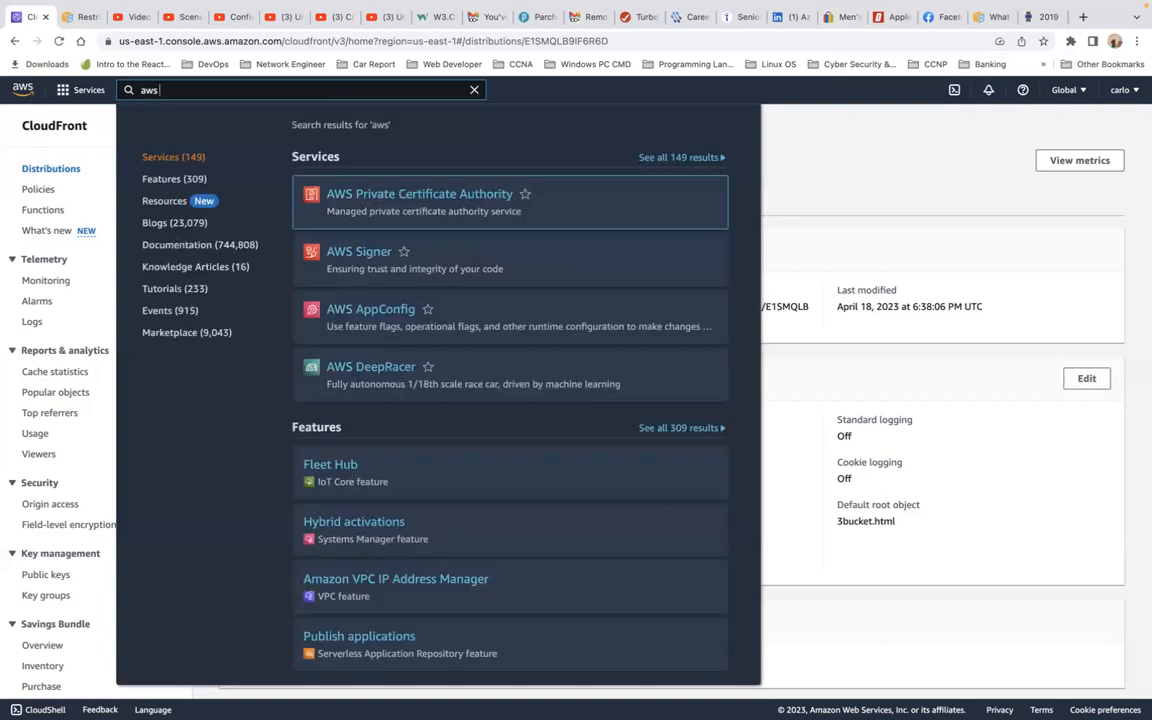
type("snow")
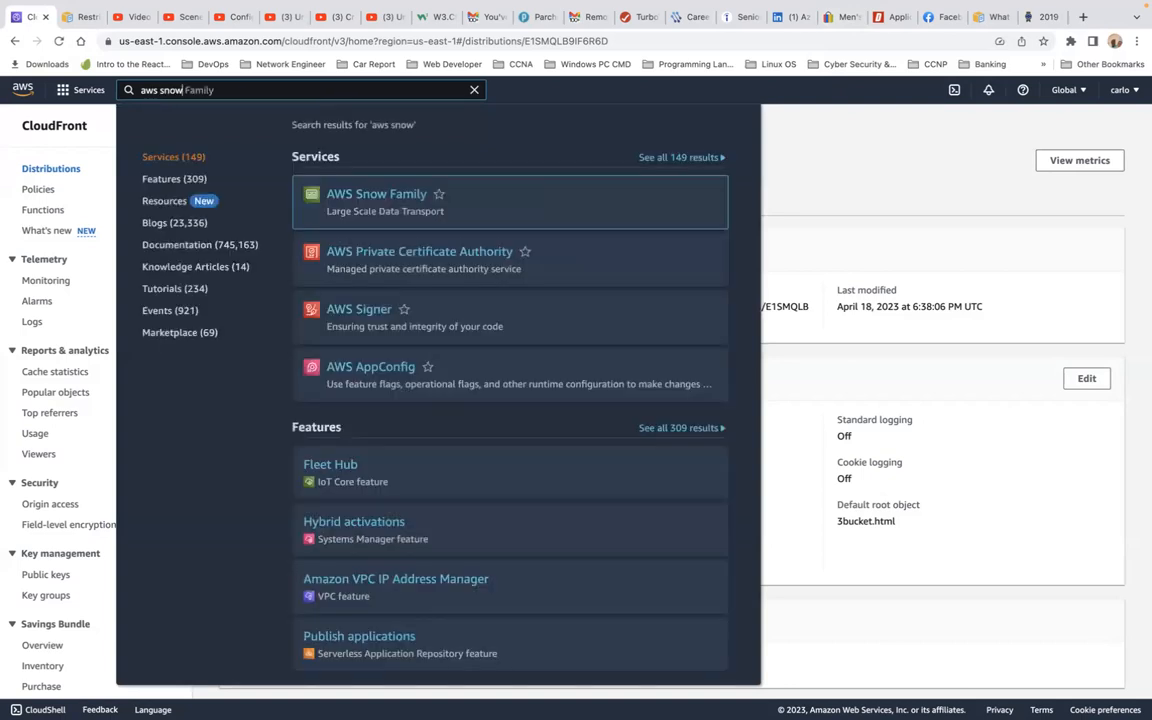
left_click(379, 203)
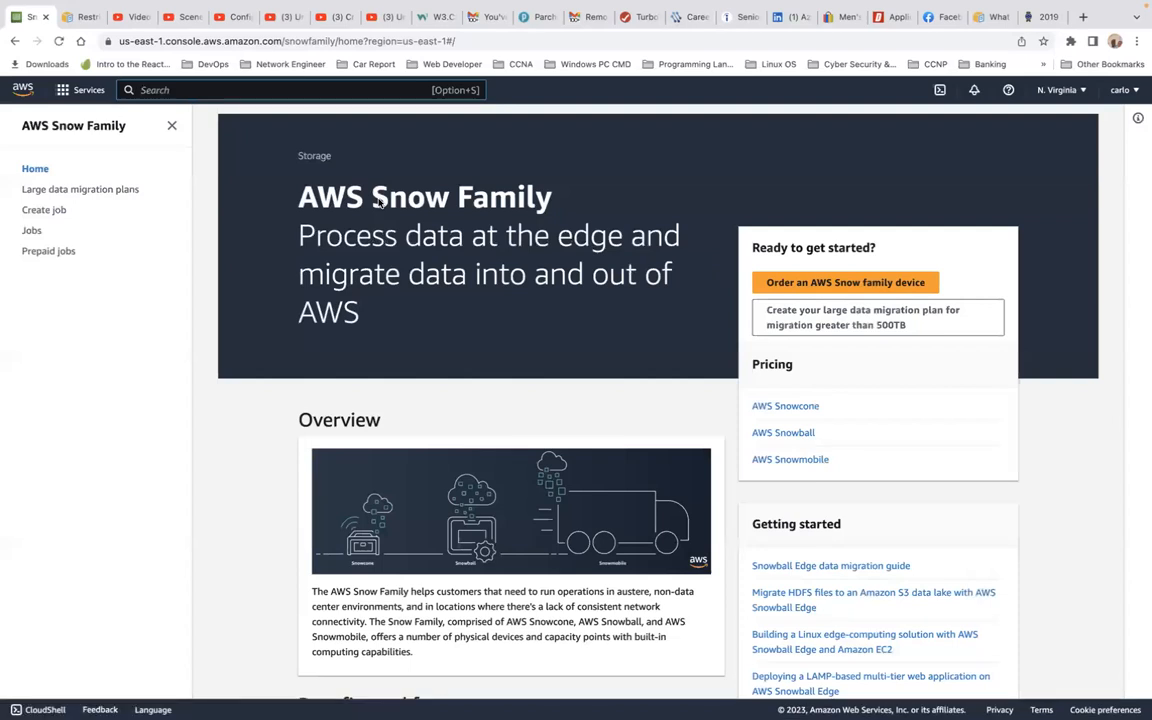
Step: Play the AWS Snowcone introduction video on the Snow Family home page and raise the volume
scroll(380, 200, "down", 3)
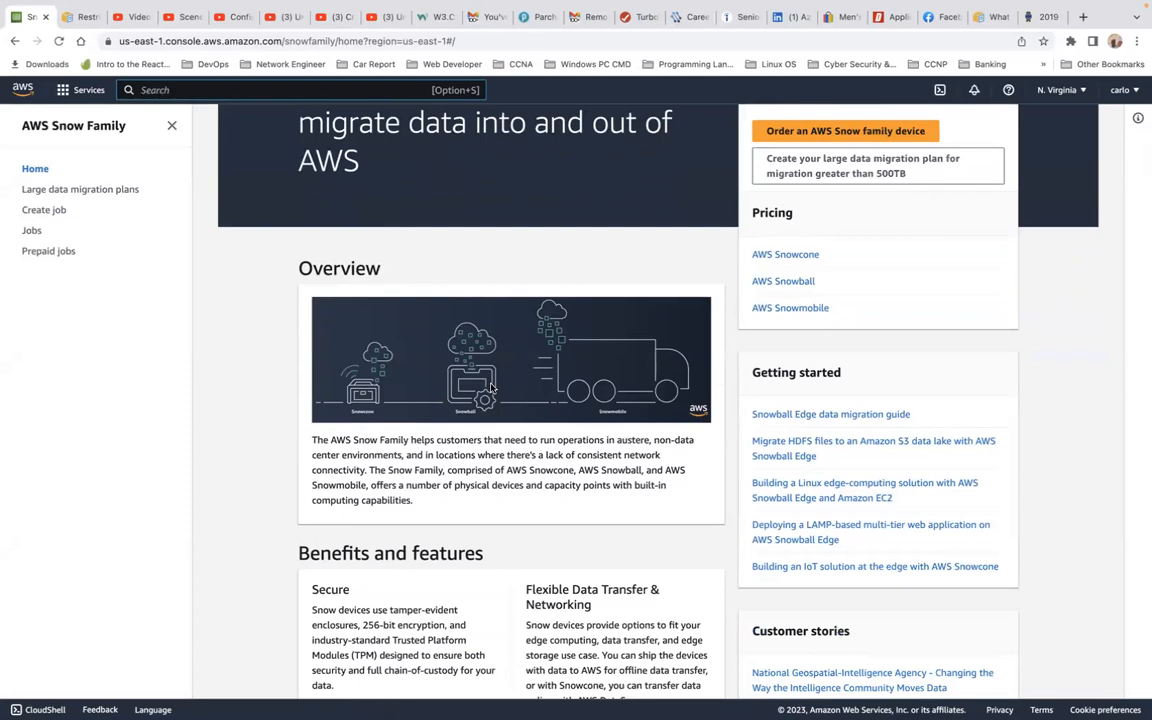
scroll(490, 387, "down", 5)
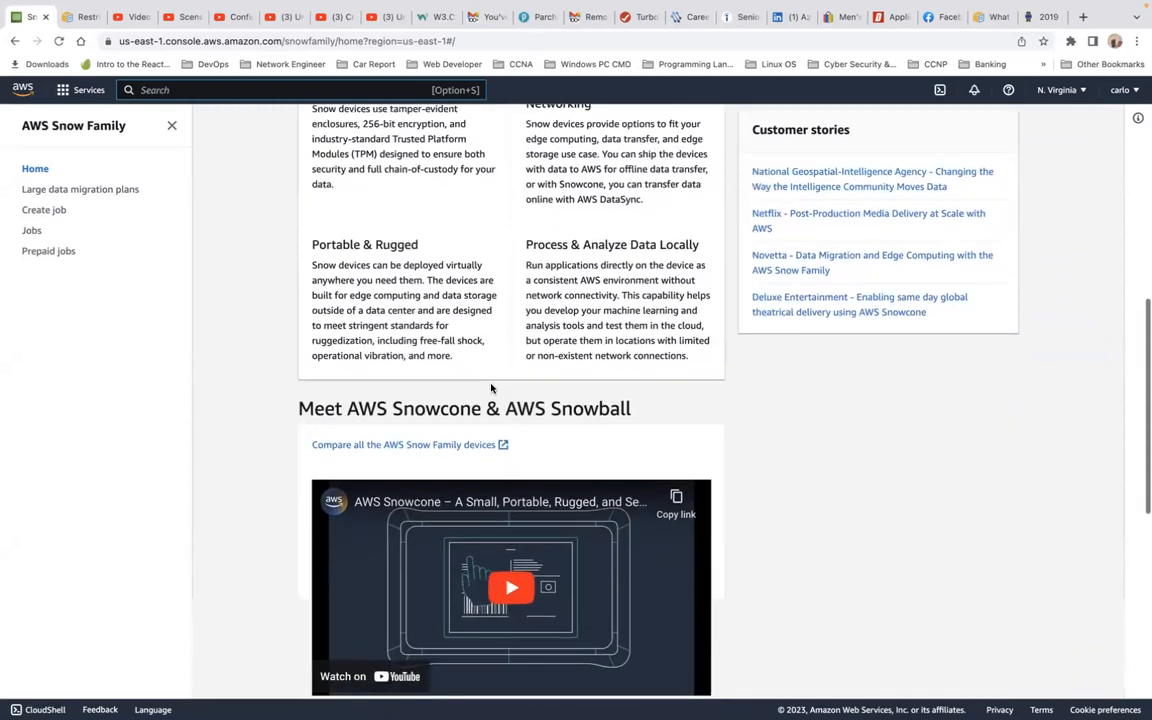
scroll(495, 390, "down", 3)
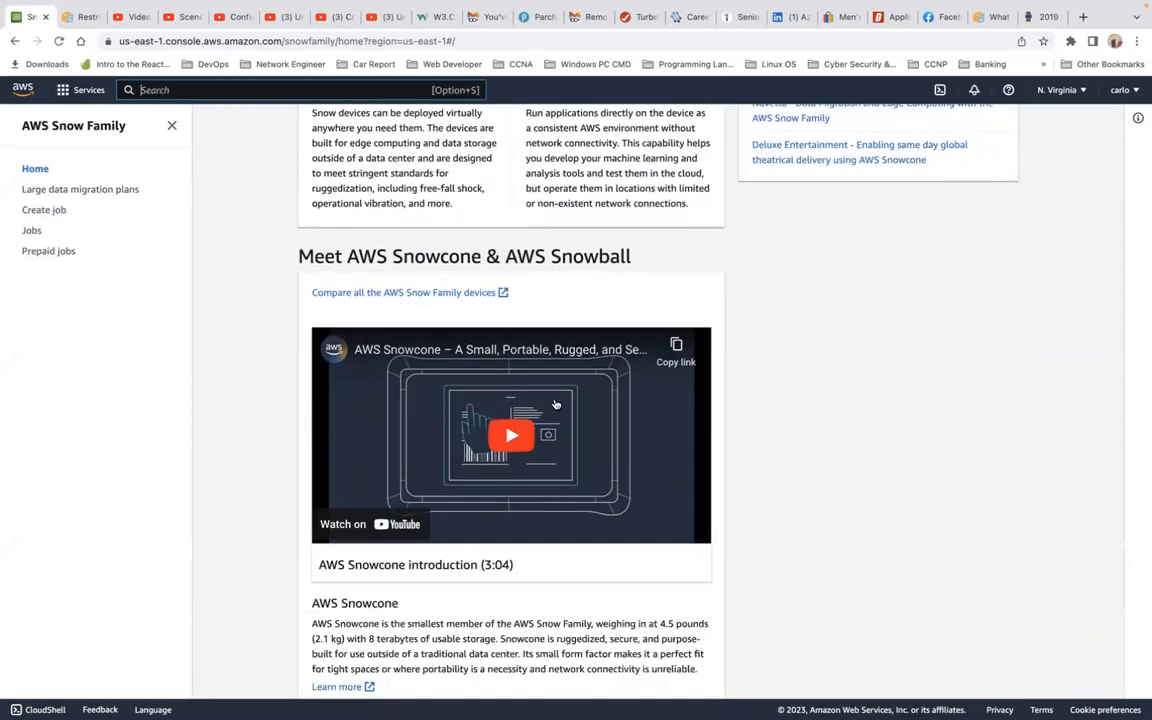
scroll(556, 404, "down", 2)
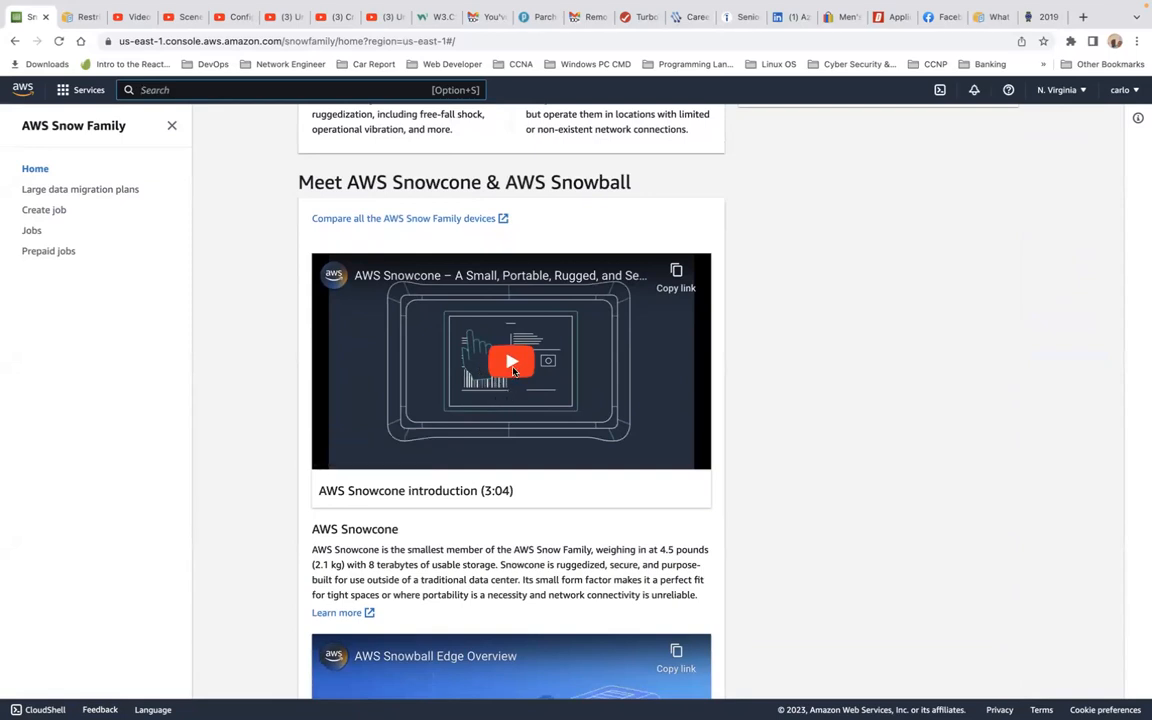
left_click(513, 371)
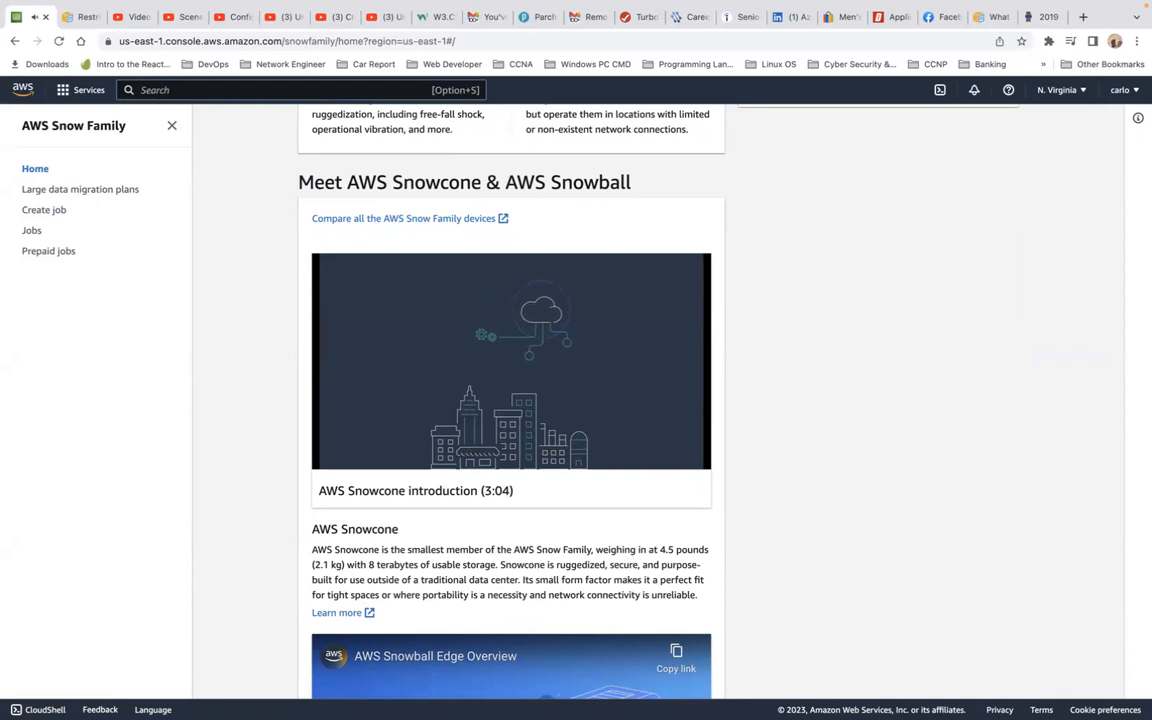
key("XF86AudioRaiseVolume")
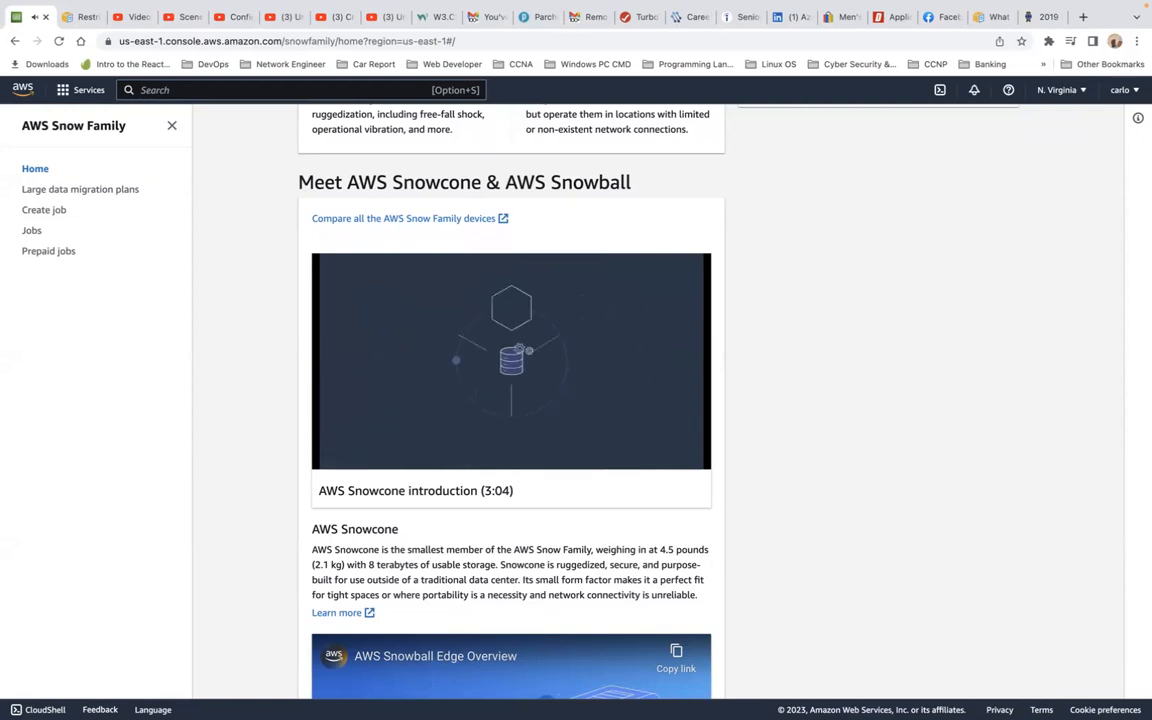
mouse_move(629, 393)
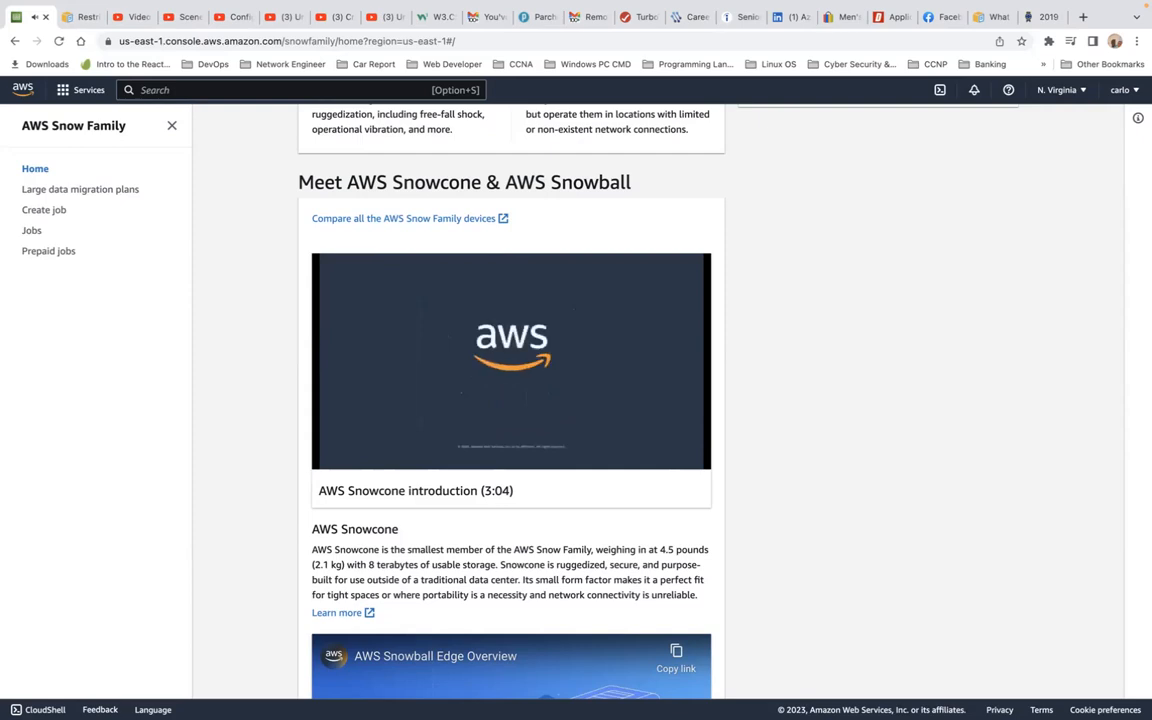
Step: Play the AWS Snowball introduction video further down the Snow Family home page
scroll(539, 400, "down", 1)
scroll(522, 359, "down", 3)
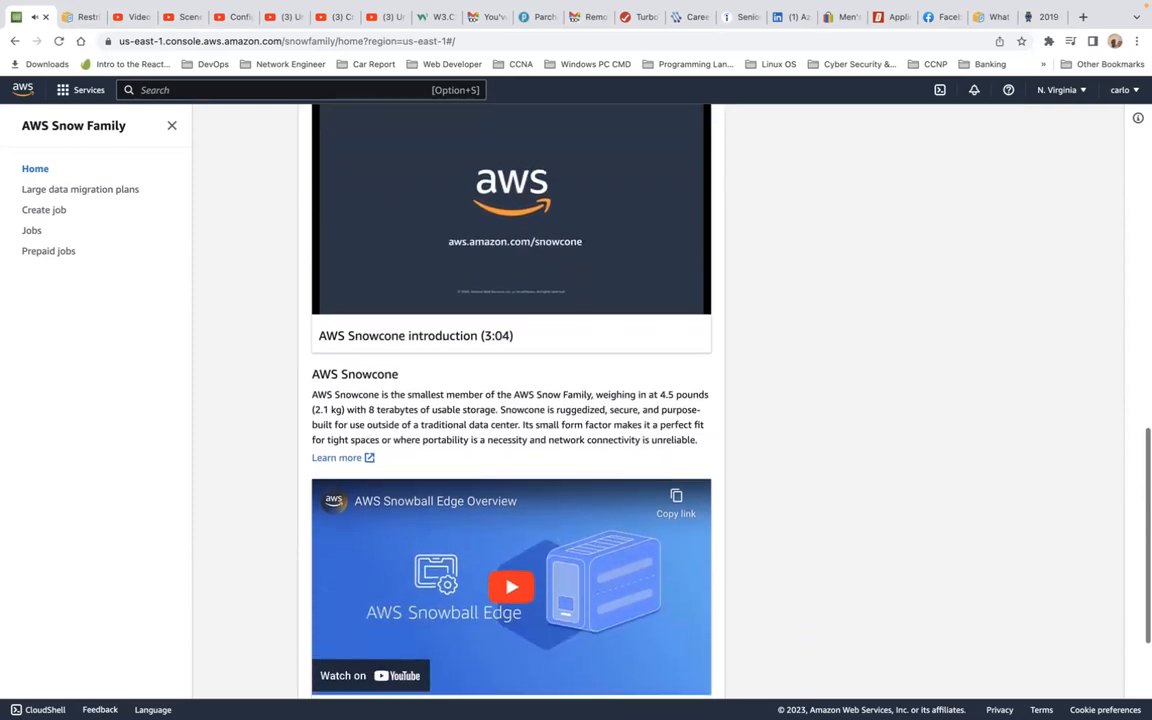
scroll(522, 359, "down", 3)
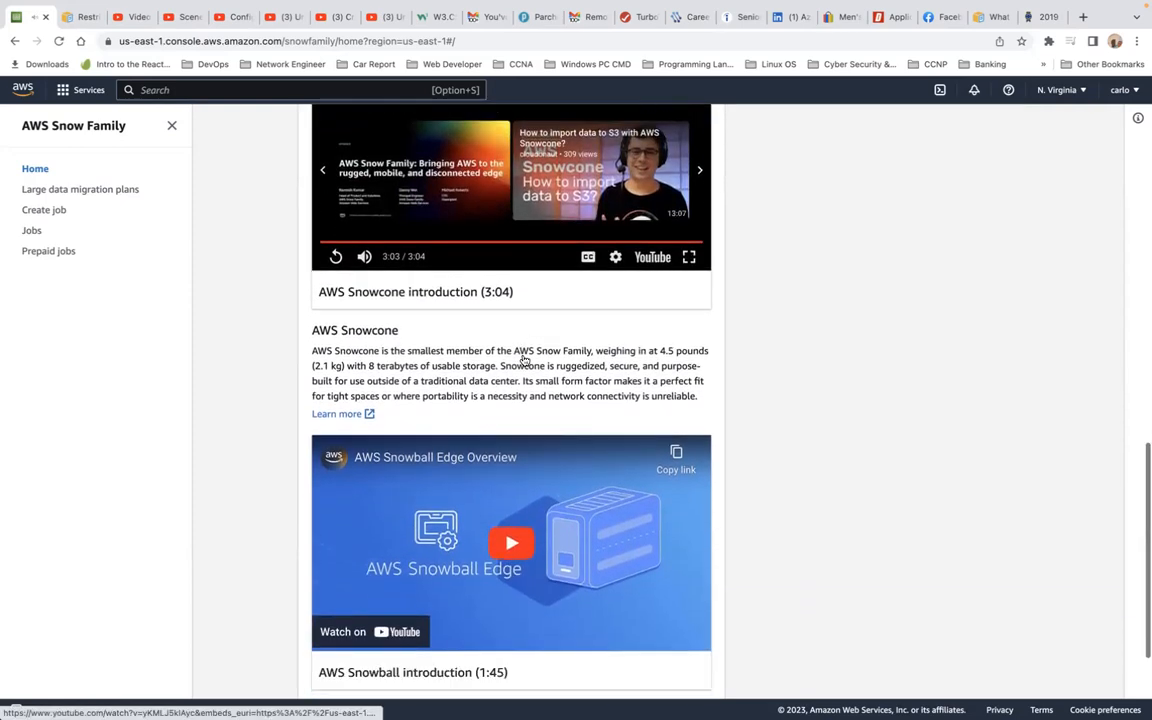
scroll(523, 360, "down", 1)
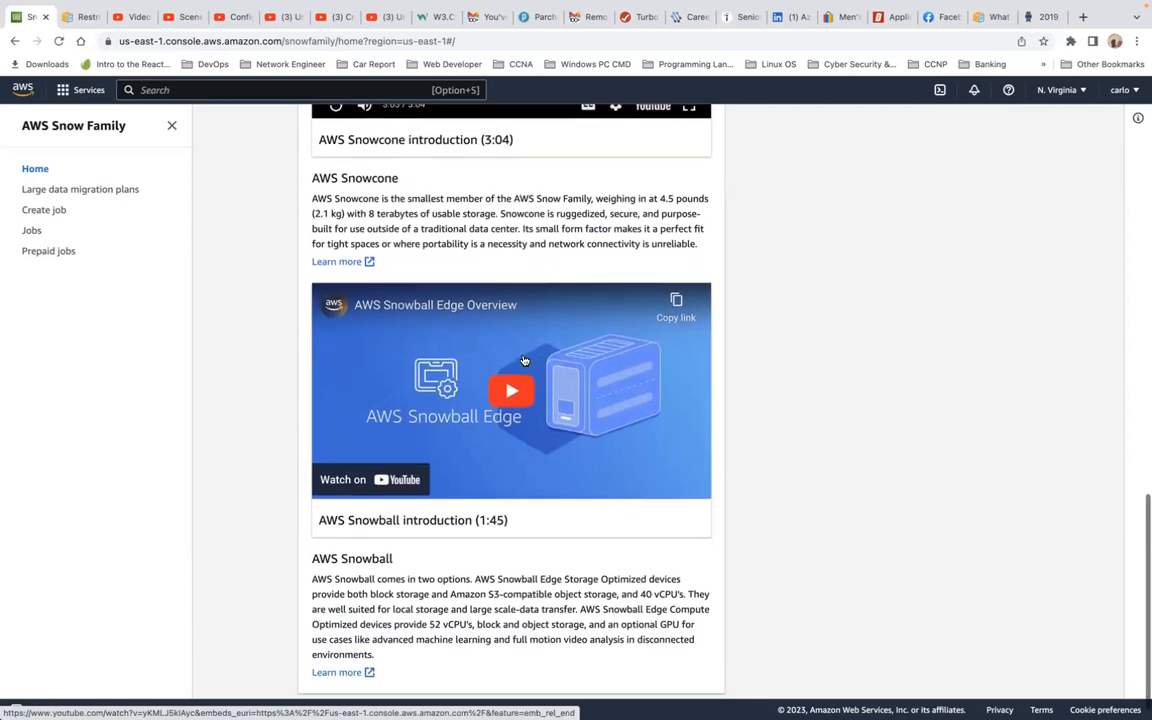
scroll(524, 360, "up", 5)
scroll(524, 360, "down", 1)
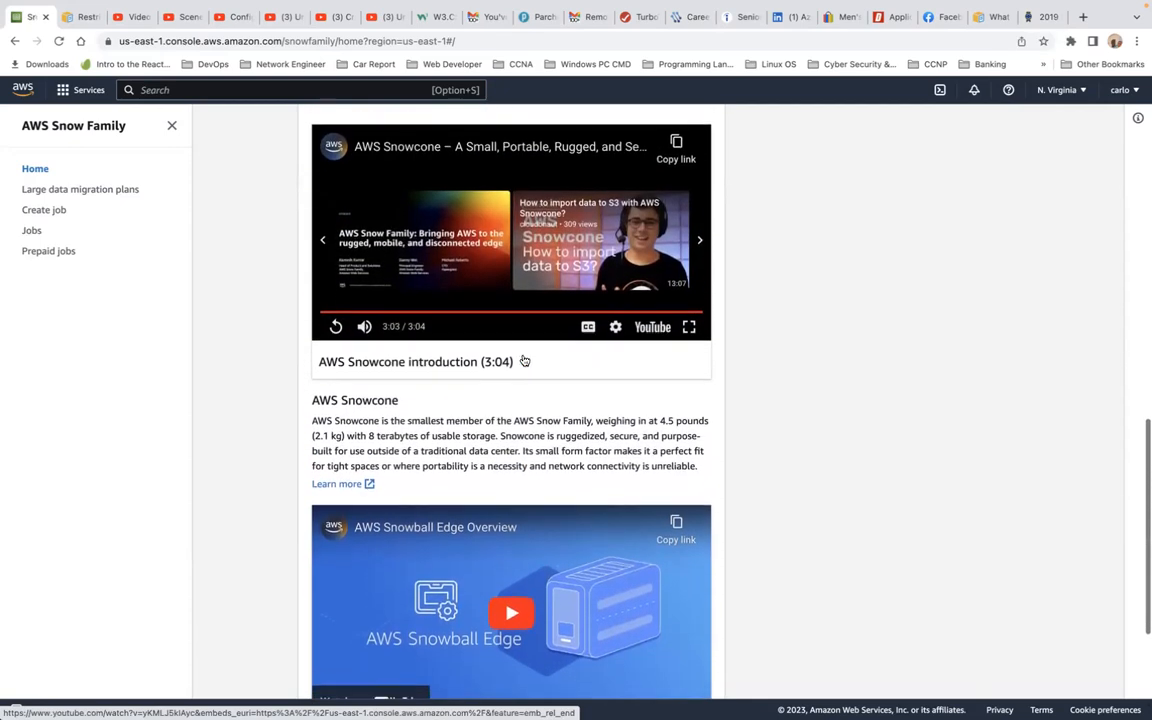
scroll(524, 360, "down", 5)
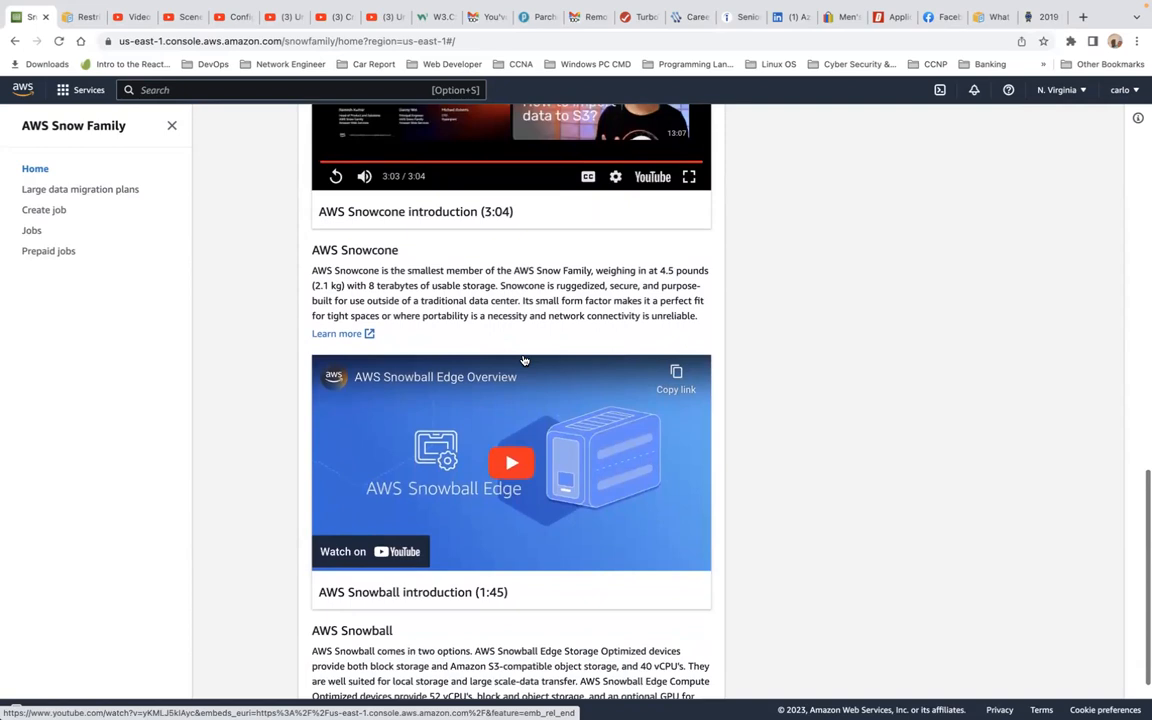
left_click(510, 370)
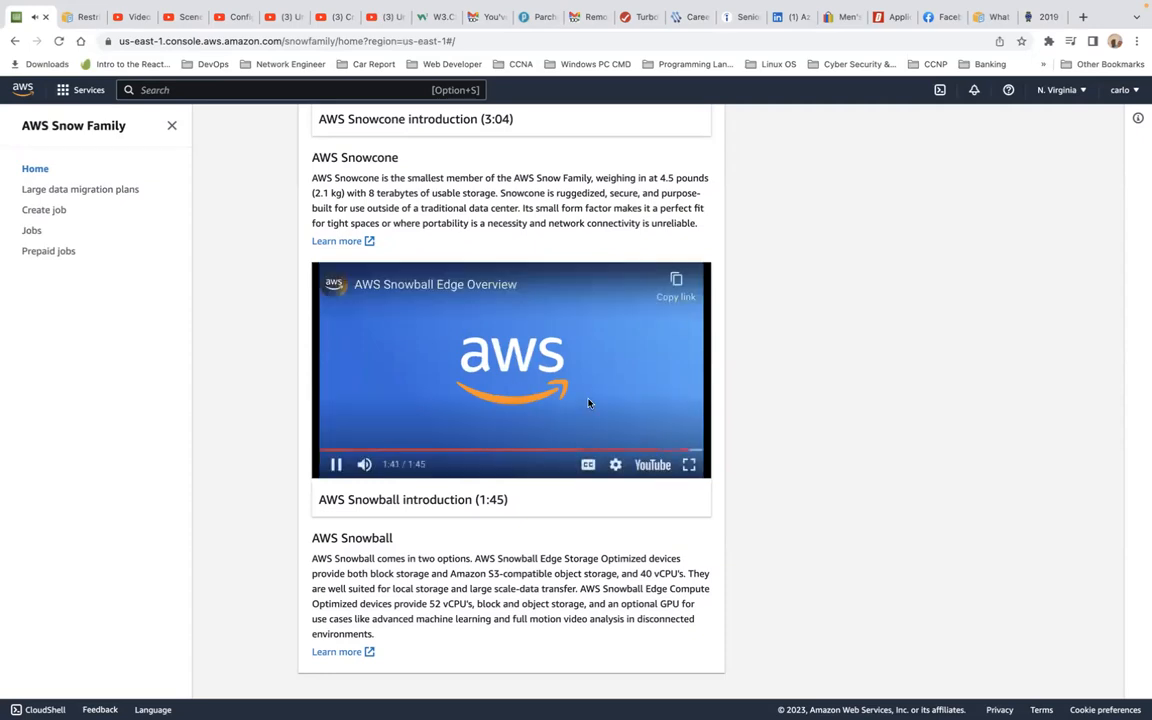
Step: Start an order for an AWS Snow family device from the Snow Family home page
scroll(678, 402, "down", 1)
scroll(678, 402, "up", 5)
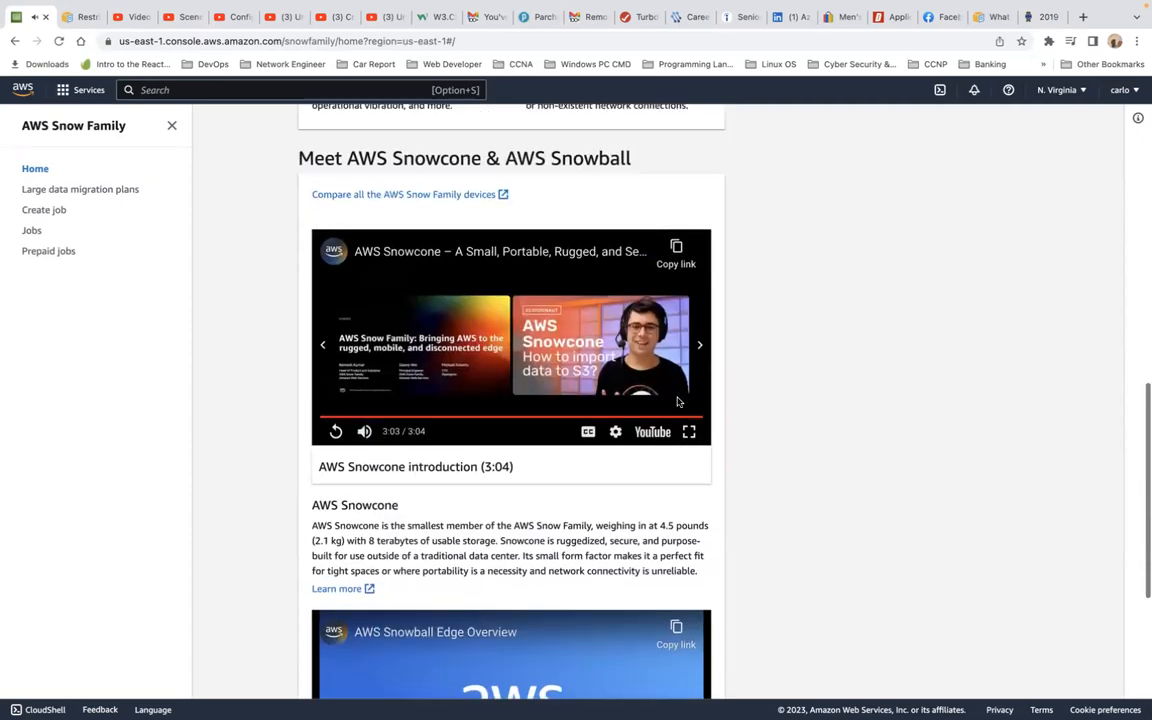
scroll(678, 402, "up", 10)
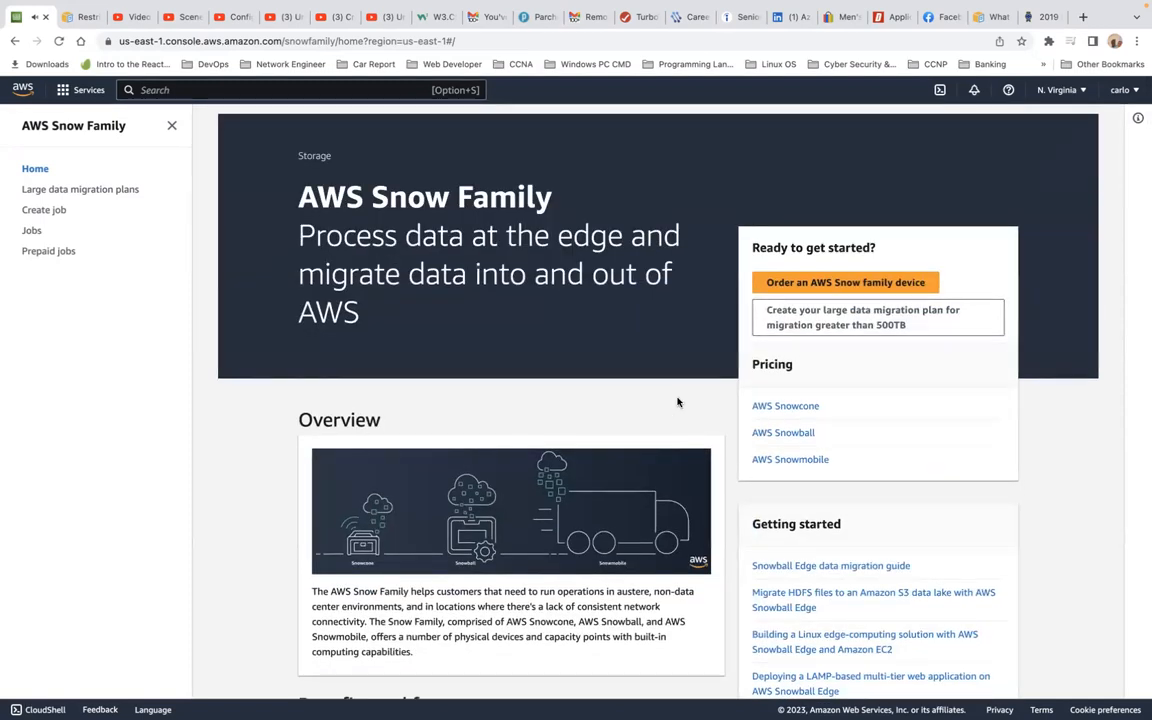
left_click(850, 284)
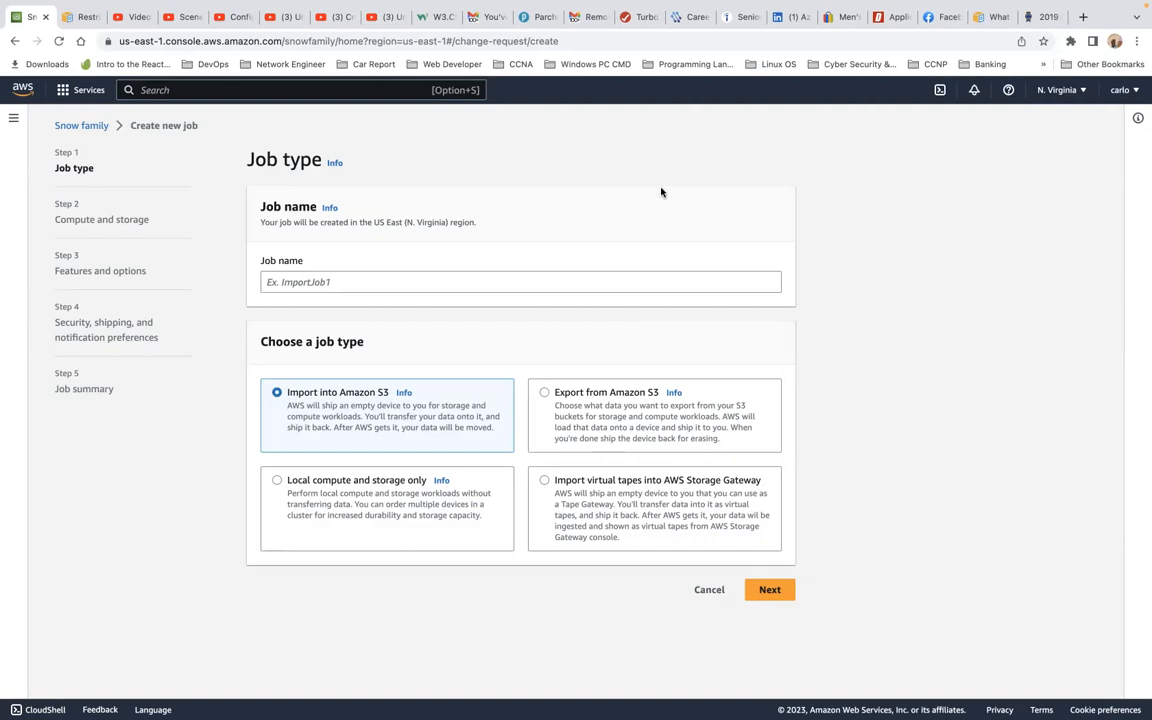
left_click(15, 41)
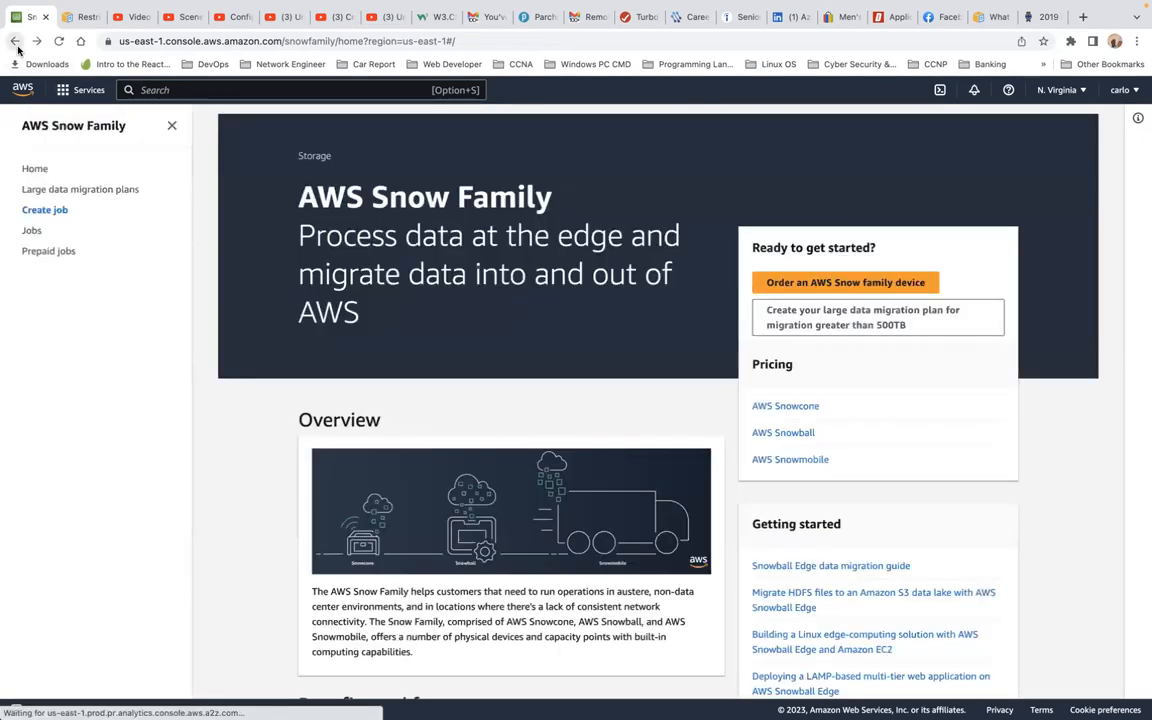
left_click(828, 286)
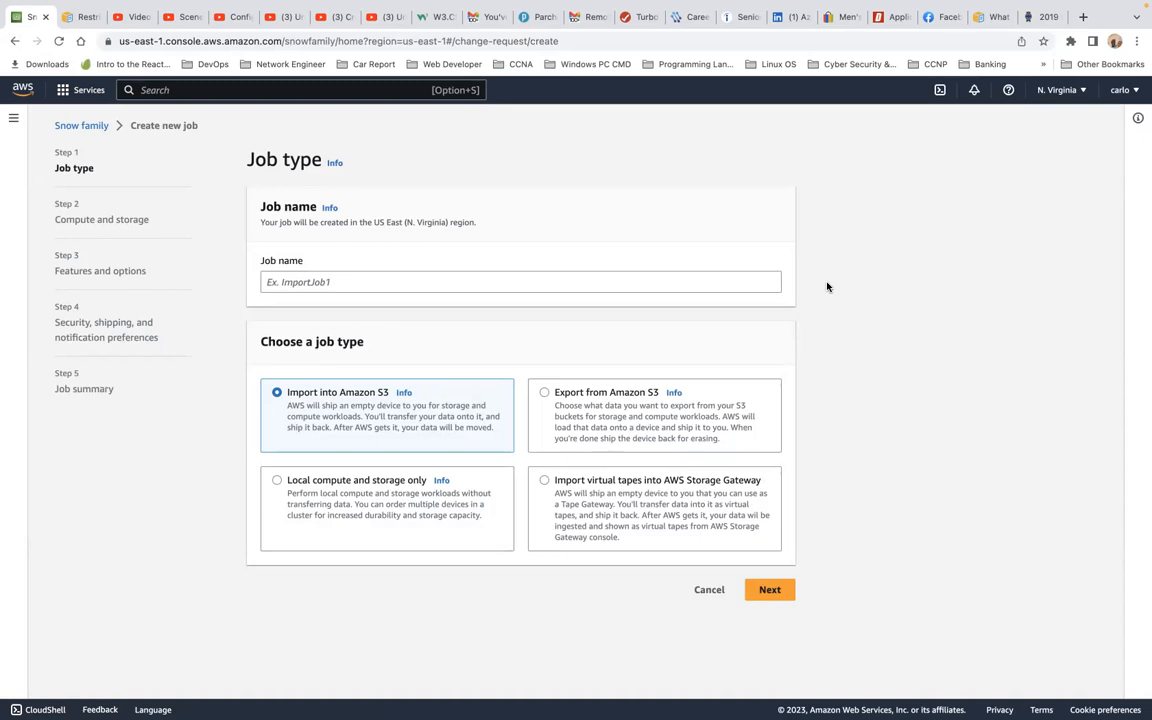
Step: Name the new Snow job importjob11
left_click(352, 277)
type("impo")
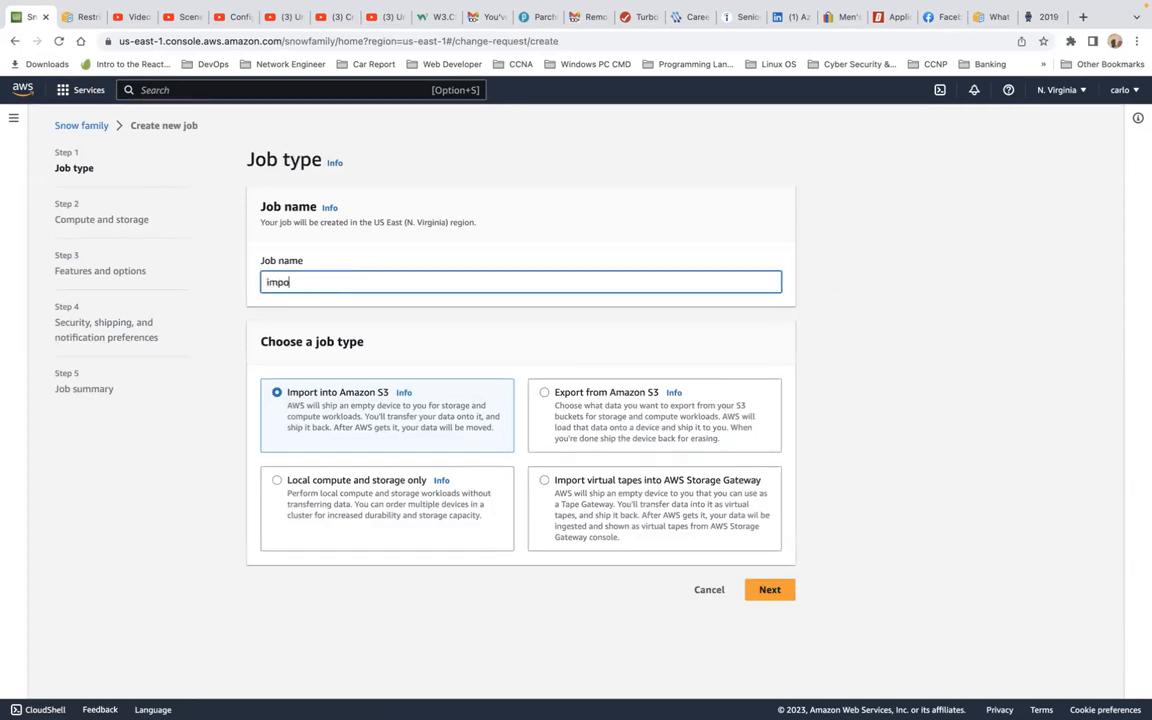
type("rtjob11")
scroll(452, 393, "down", 1)
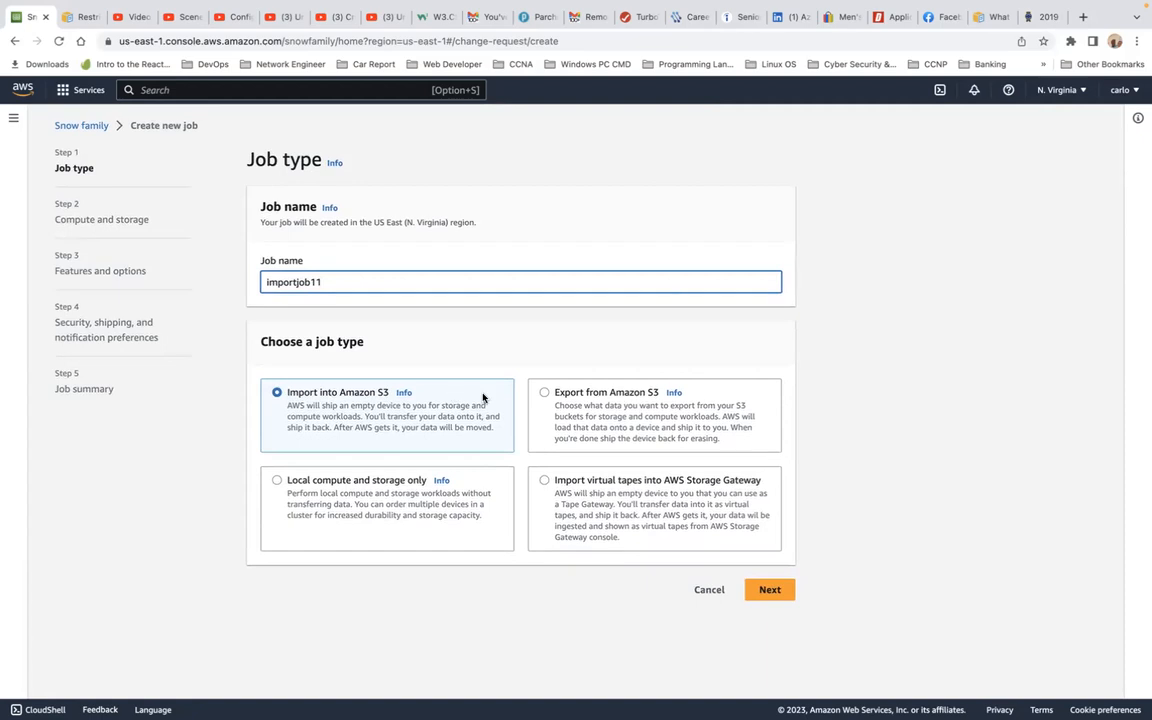
Step: Preview the job types for Amazon S3 export, local compute and storage only, and virtual tape import into AWS Storage Gateway
left_click(631, 416)
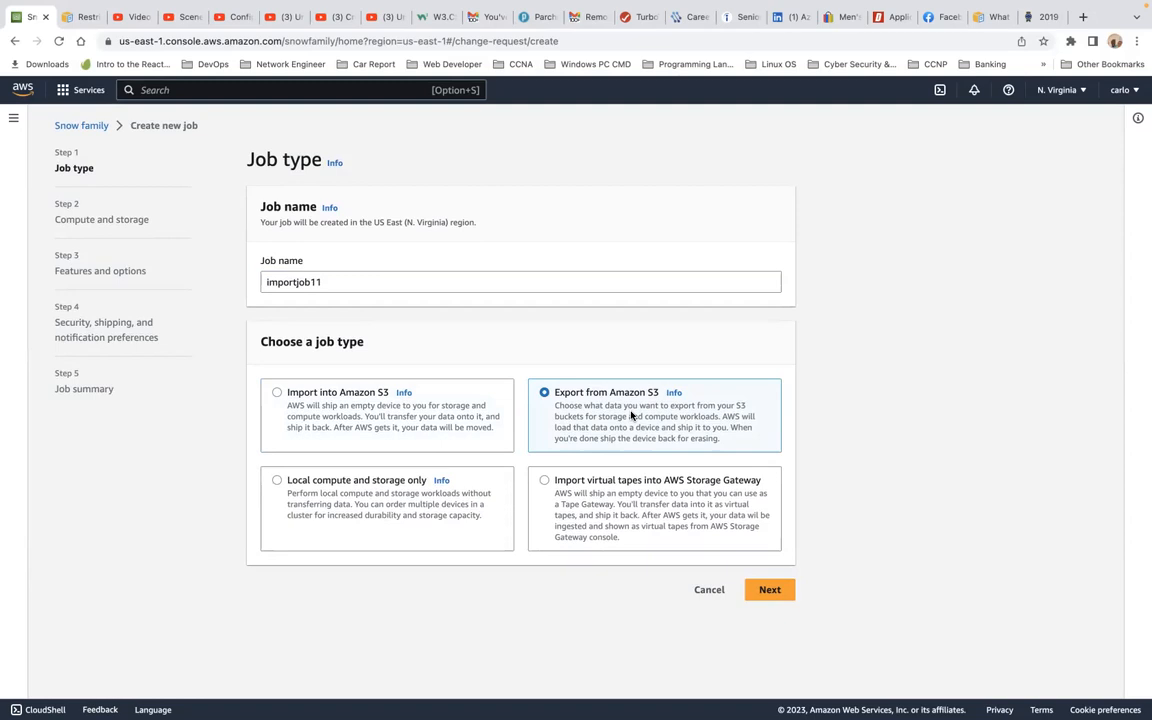
left_click(390, 497)
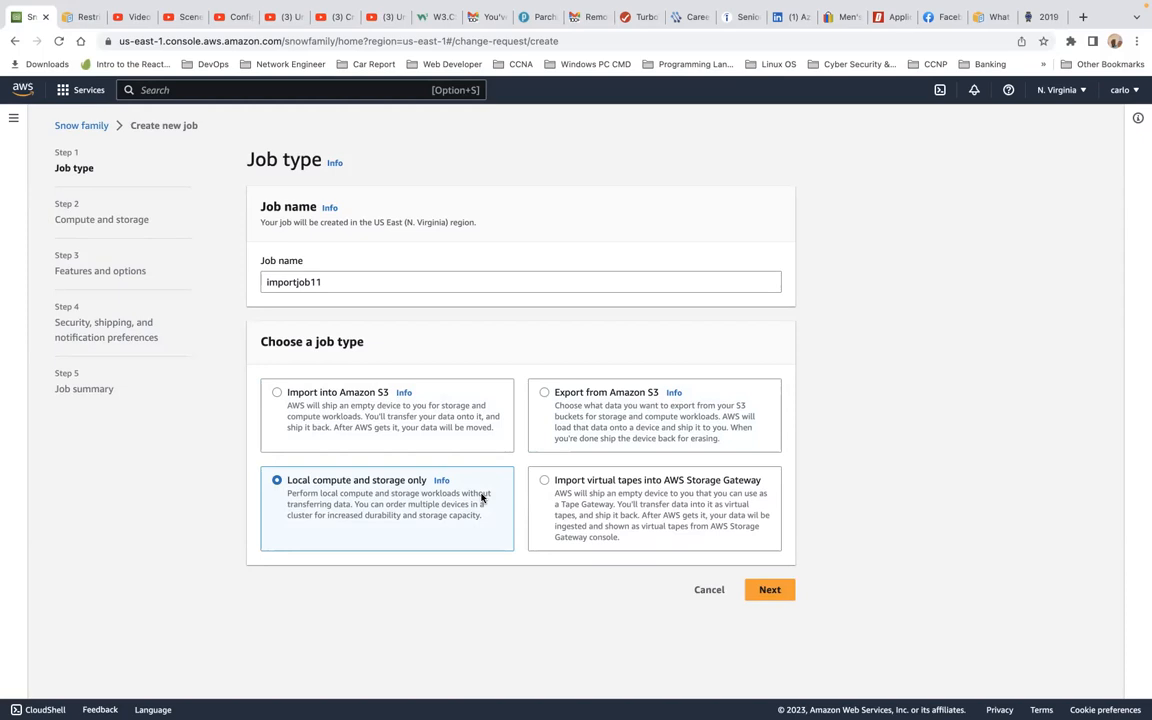
left_click(613, 496)
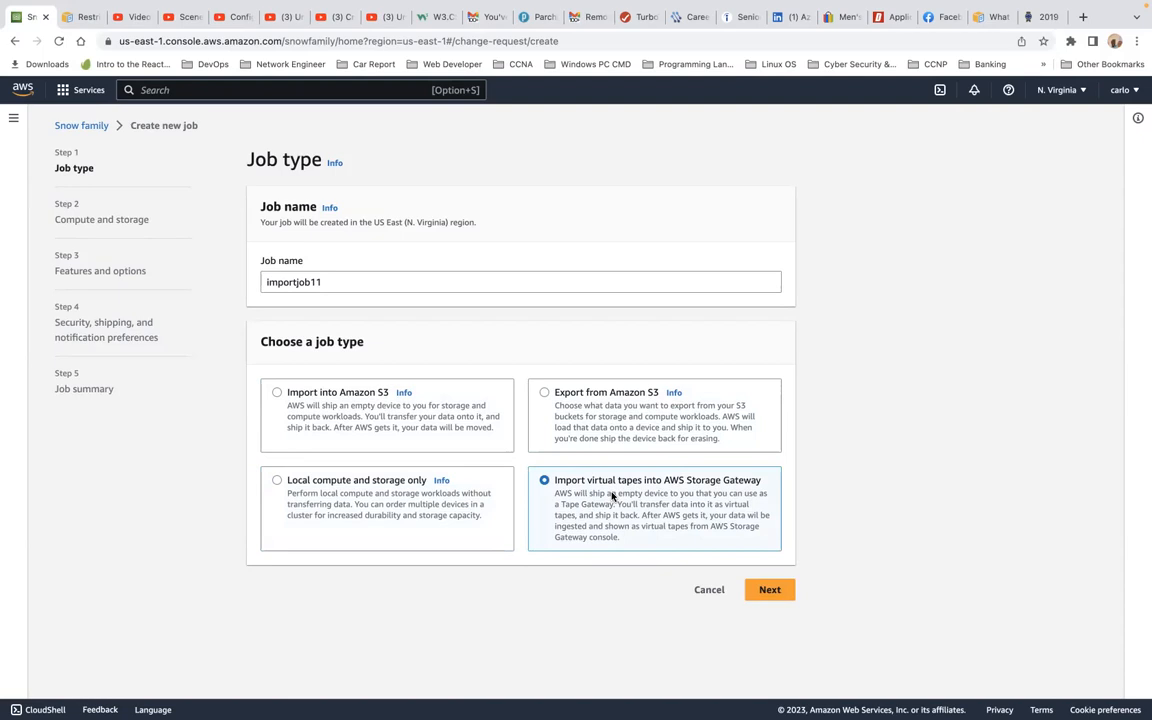
Step: Choose Import into Amazon S3 as the job type and continue to the compute and storage settings
left_click(407, 390)
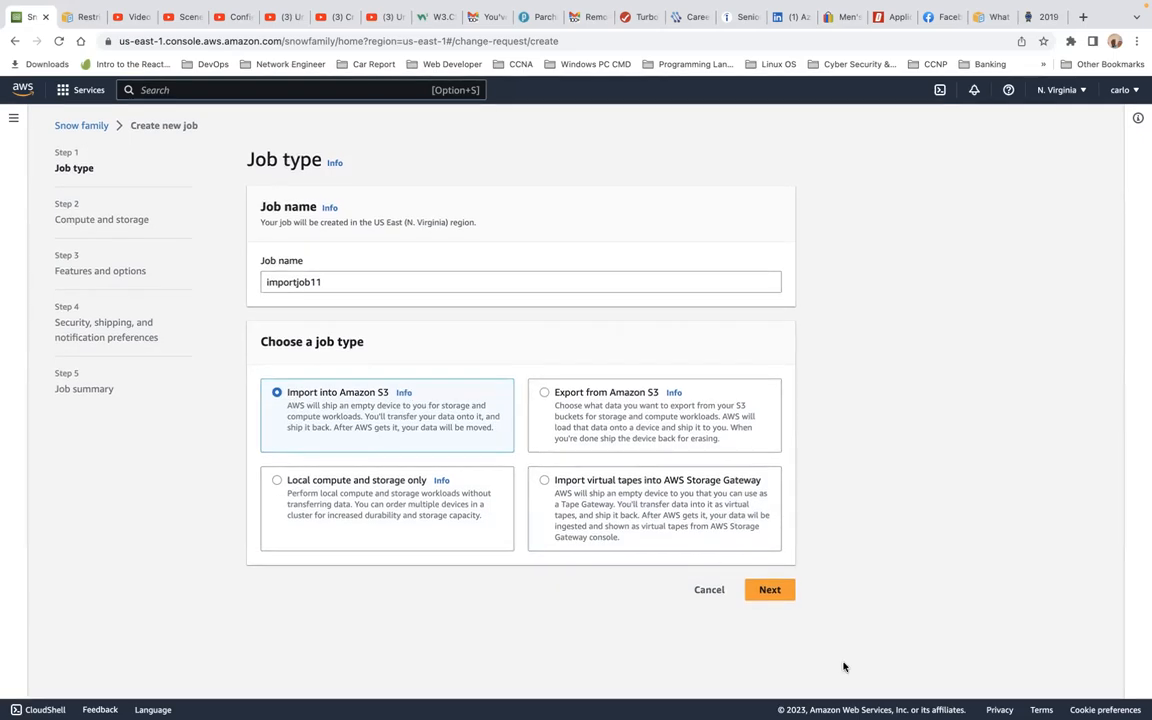
left_click(766, 590)
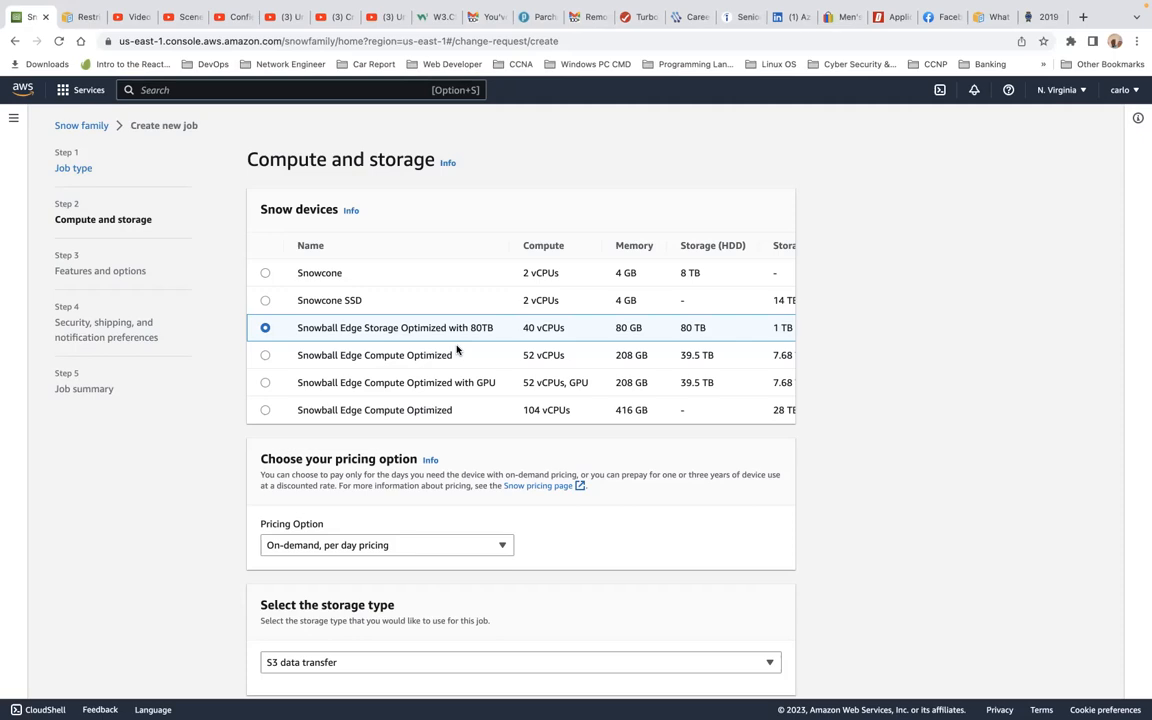
Step: Review the available Snow devices and the pricing options, keeping the on-demand, per day pricing
scroll(456, 348, "down", 3)
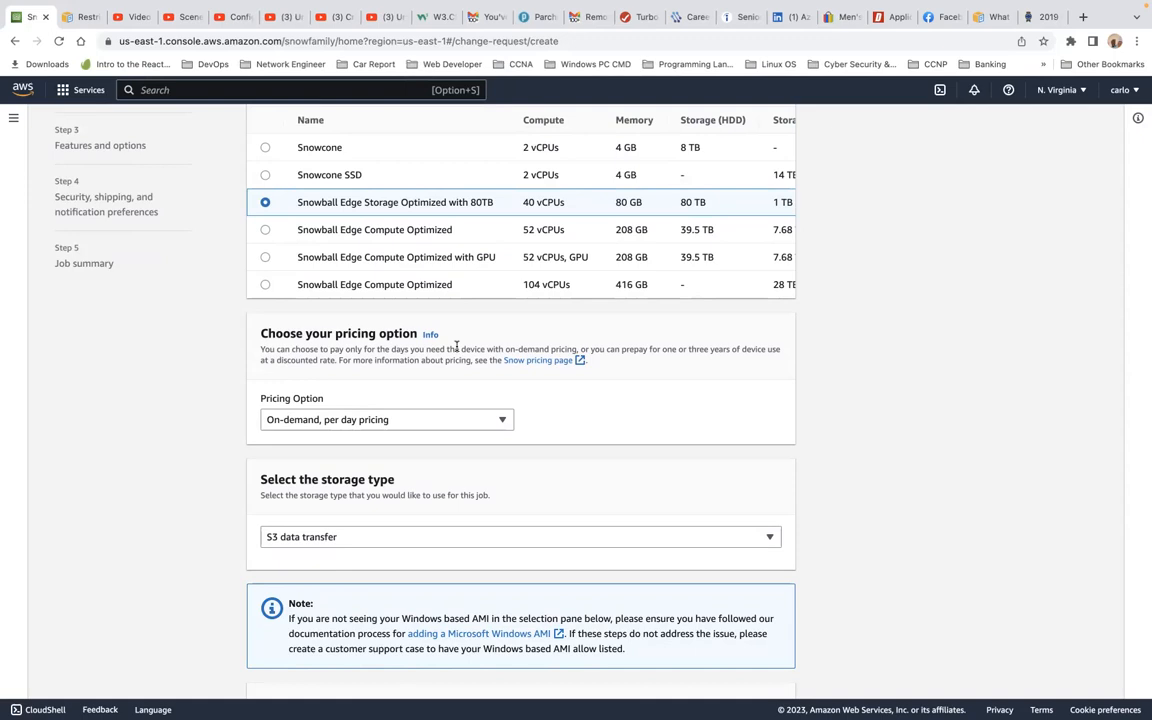
scroll(456, 346, "down", 2)
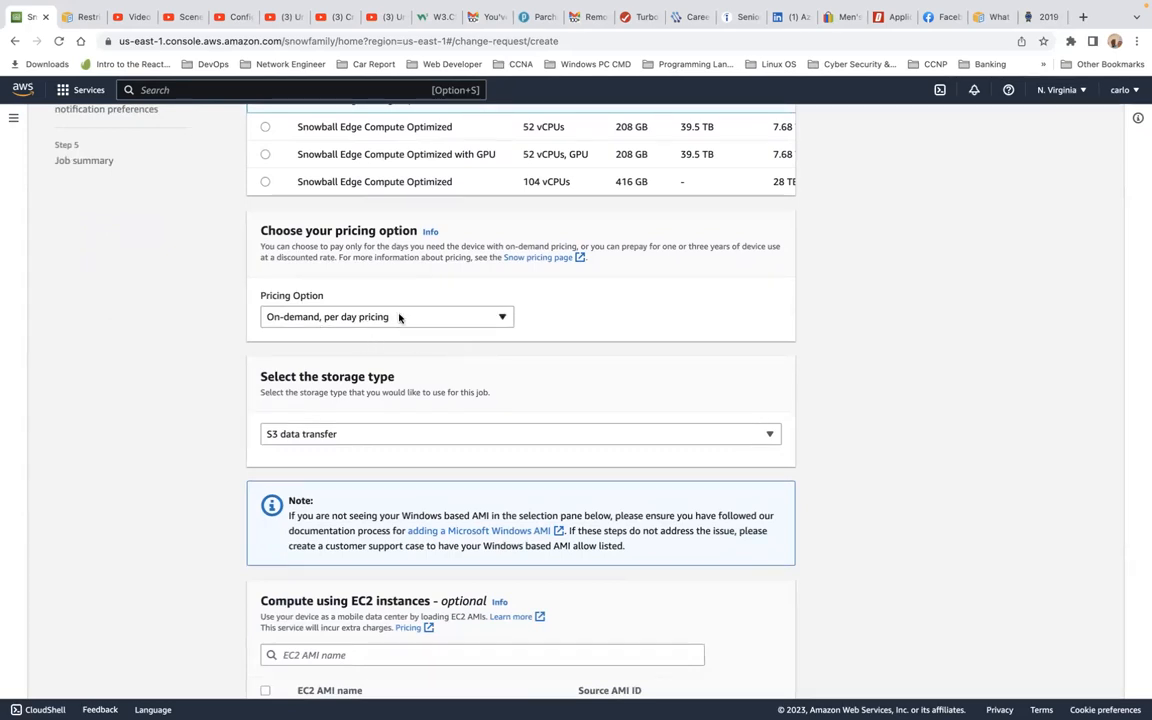
left_click(446, 319)
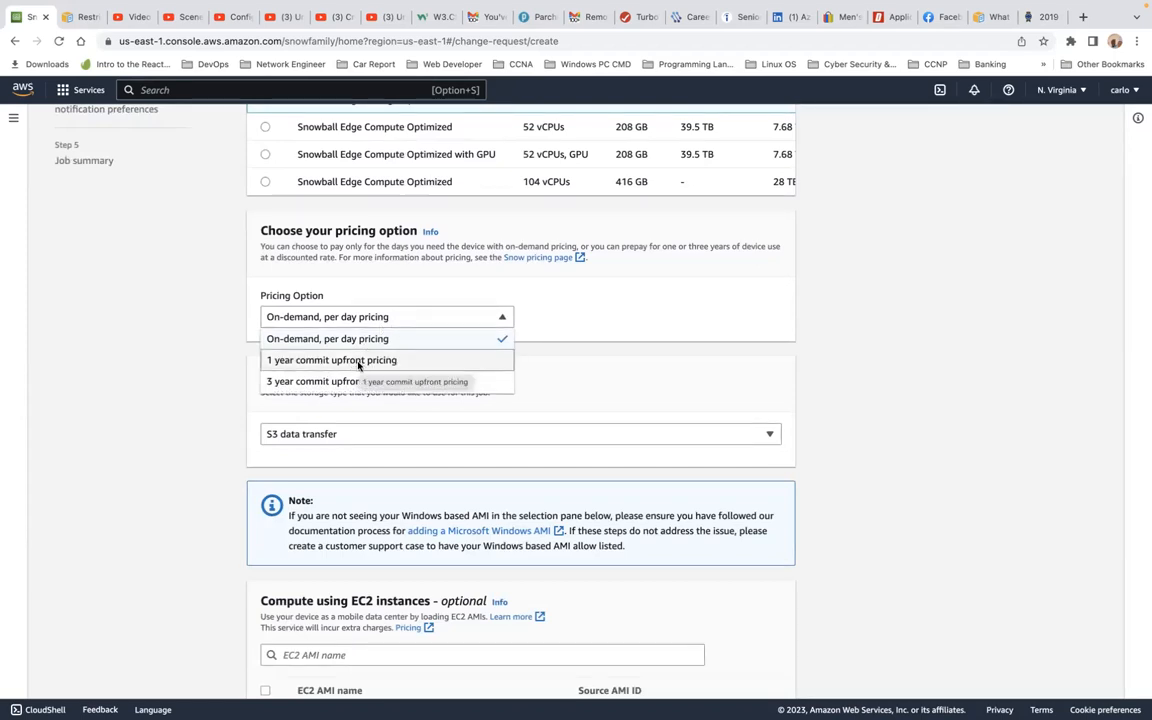
left_click(594, 381)
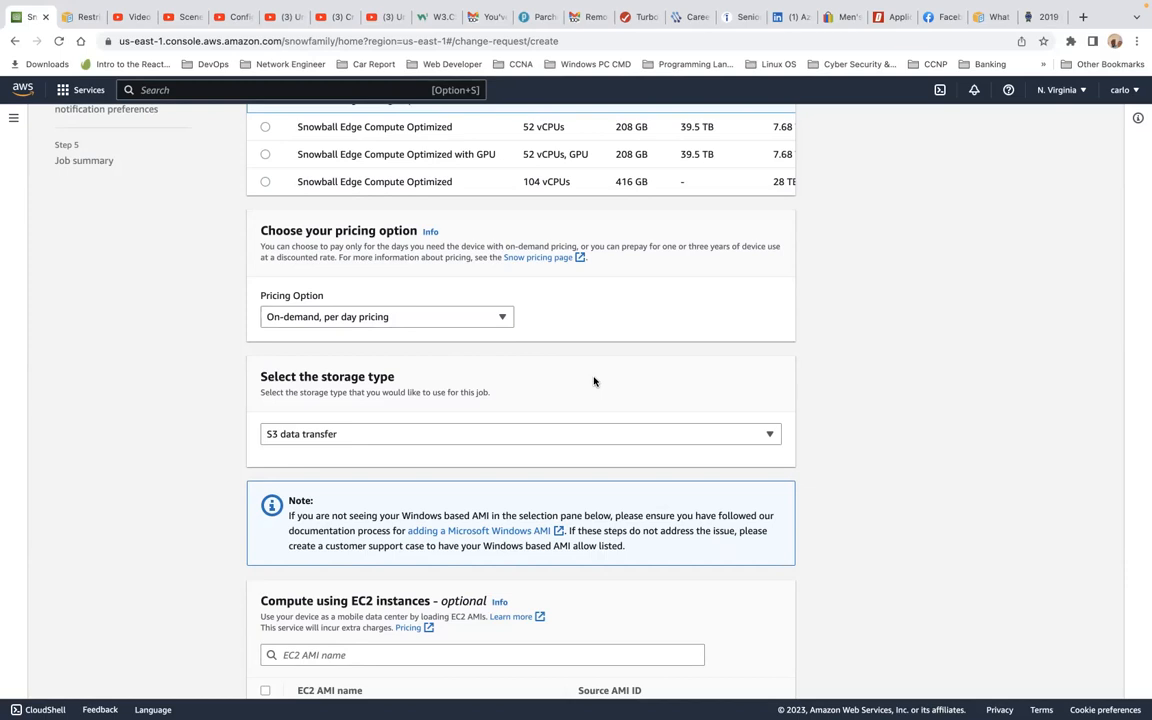
Step: Select the Amazon-Linux-2 for Snow Family AMI for compute using EC2 instances
scroll(594, 381, "down", 3)
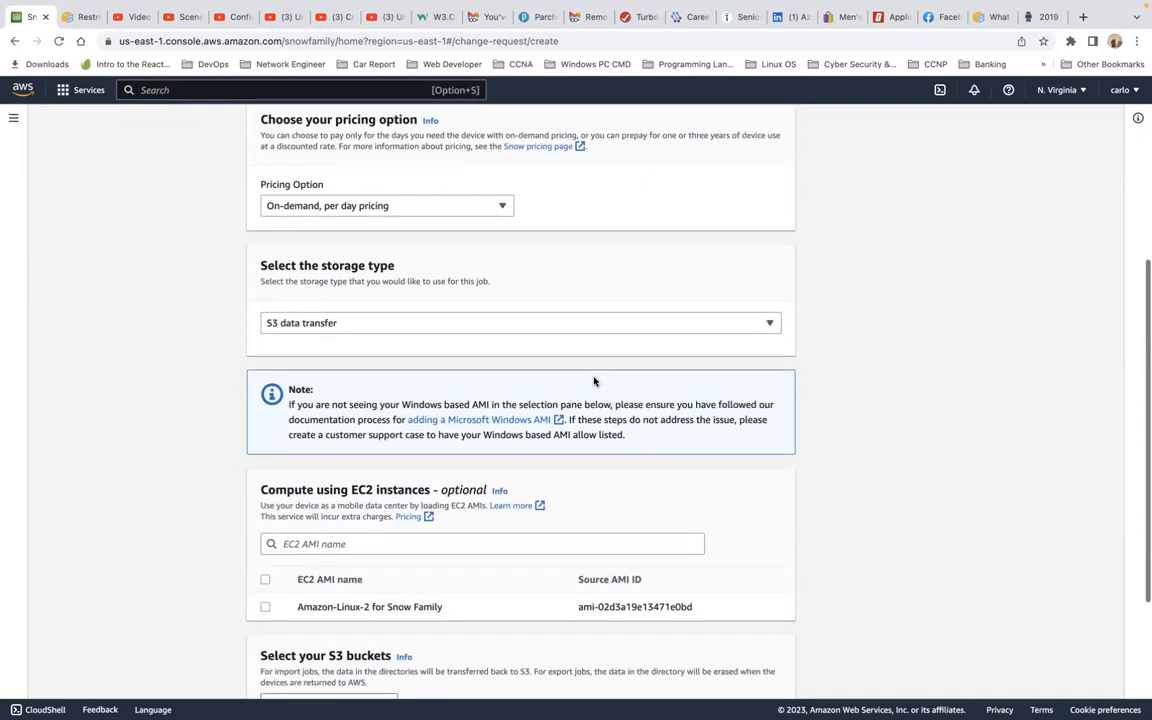
scroll(594, 381, "down", 2)
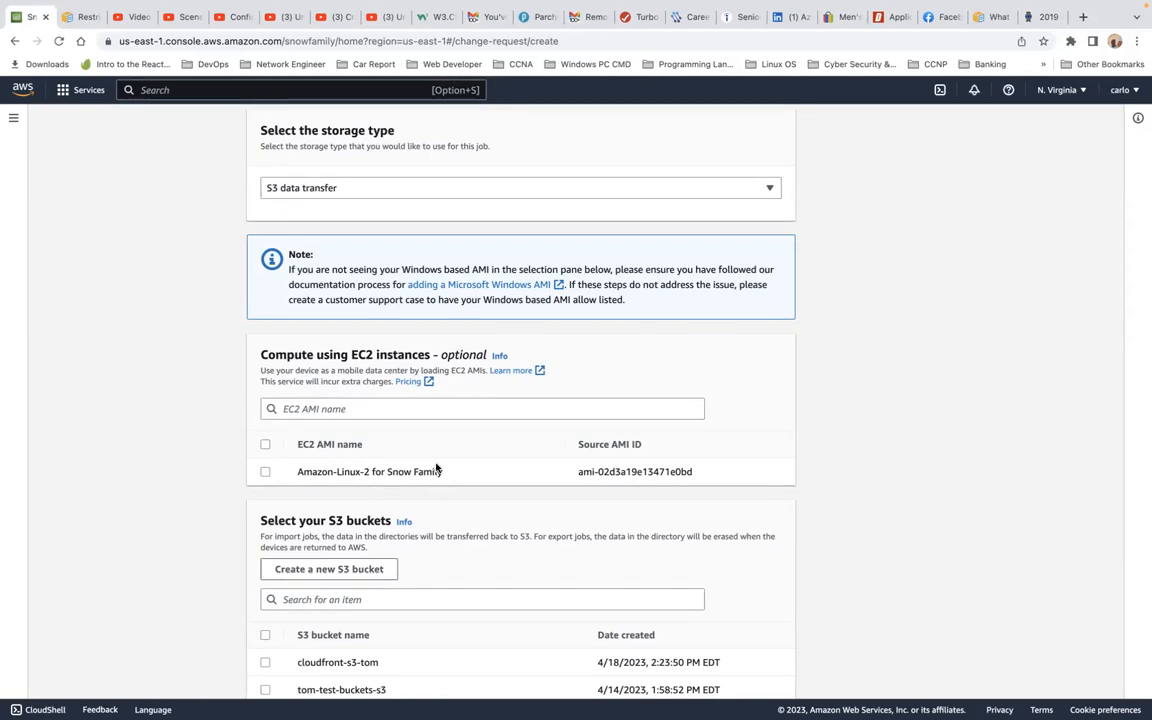
left_click(265, 471)
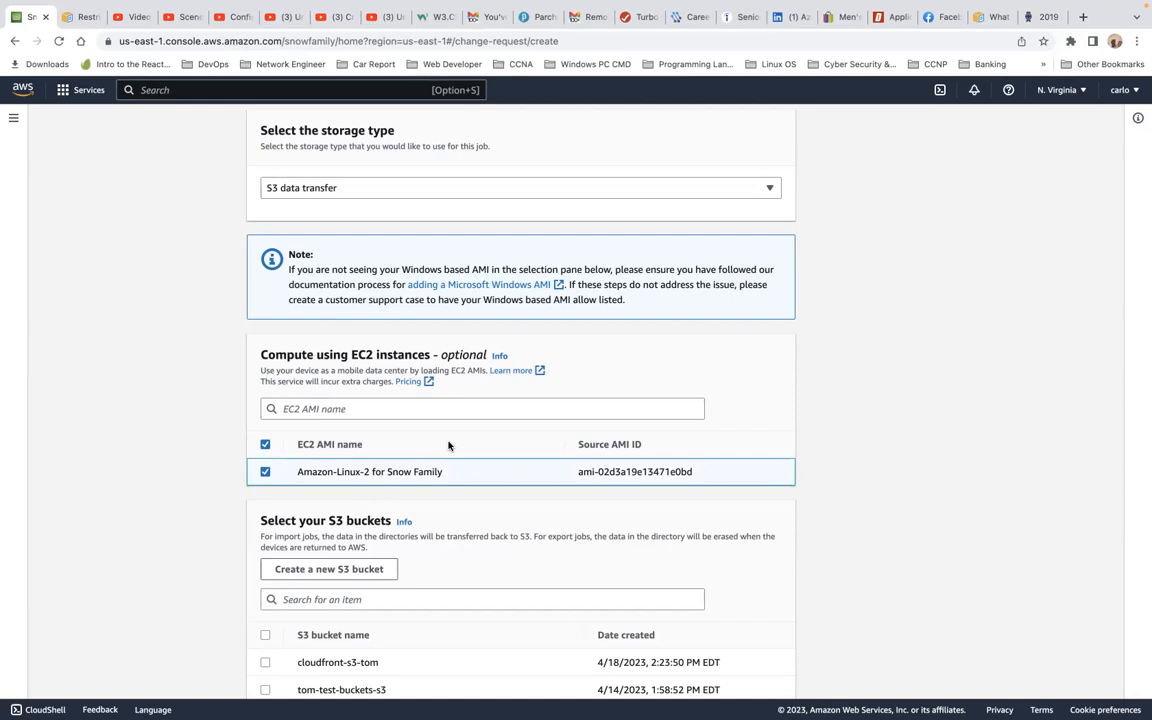
Step: Select the cloudfront-s3-tom S3 bucket for the import job and continue to the features and options
scroll(448, 446, "down", 2)
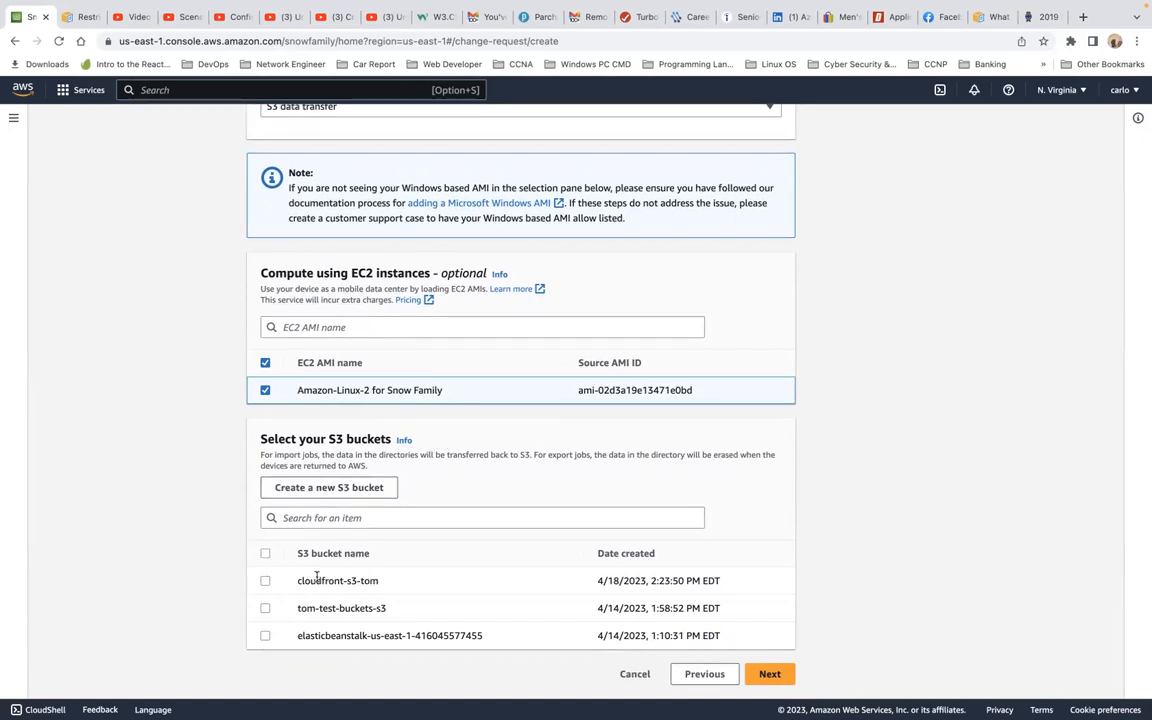
left_click(265, 581)
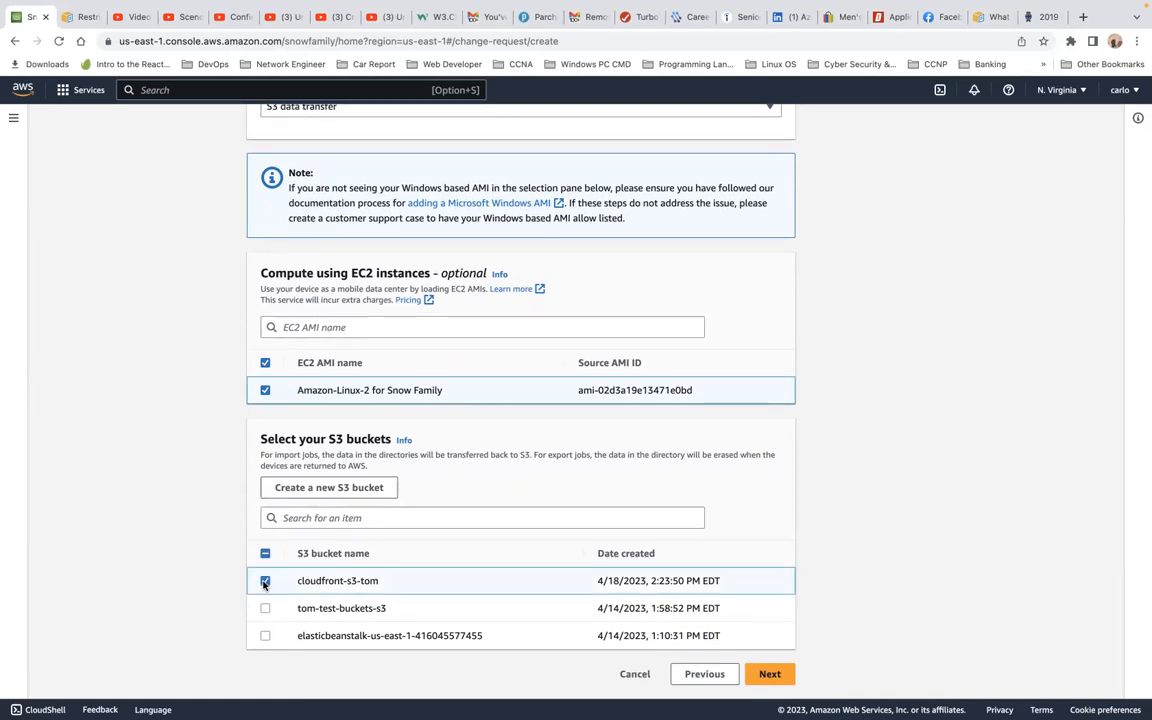
left_click(771, 674)
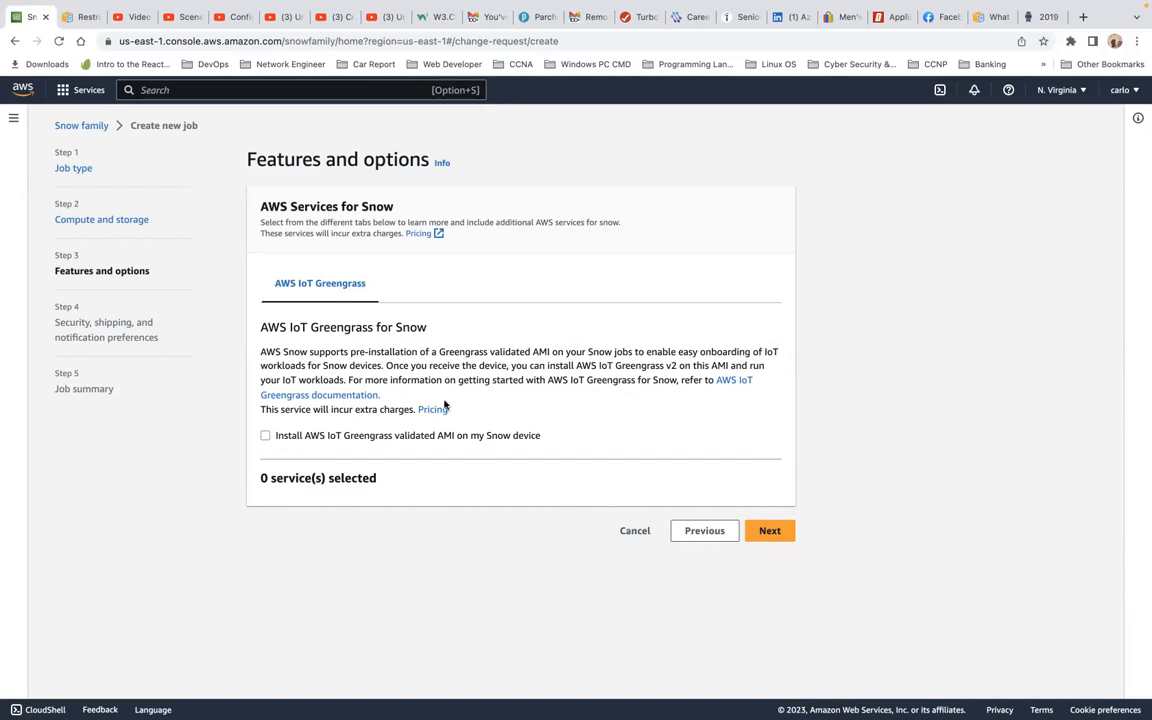
Step: Toggle the AWS IoT Greengrass validated AMI installation on and back off, and continue to the security, shipping and notification preferences
left_click(397, 442)
left_click(266, 436)
left_click(787, 538)
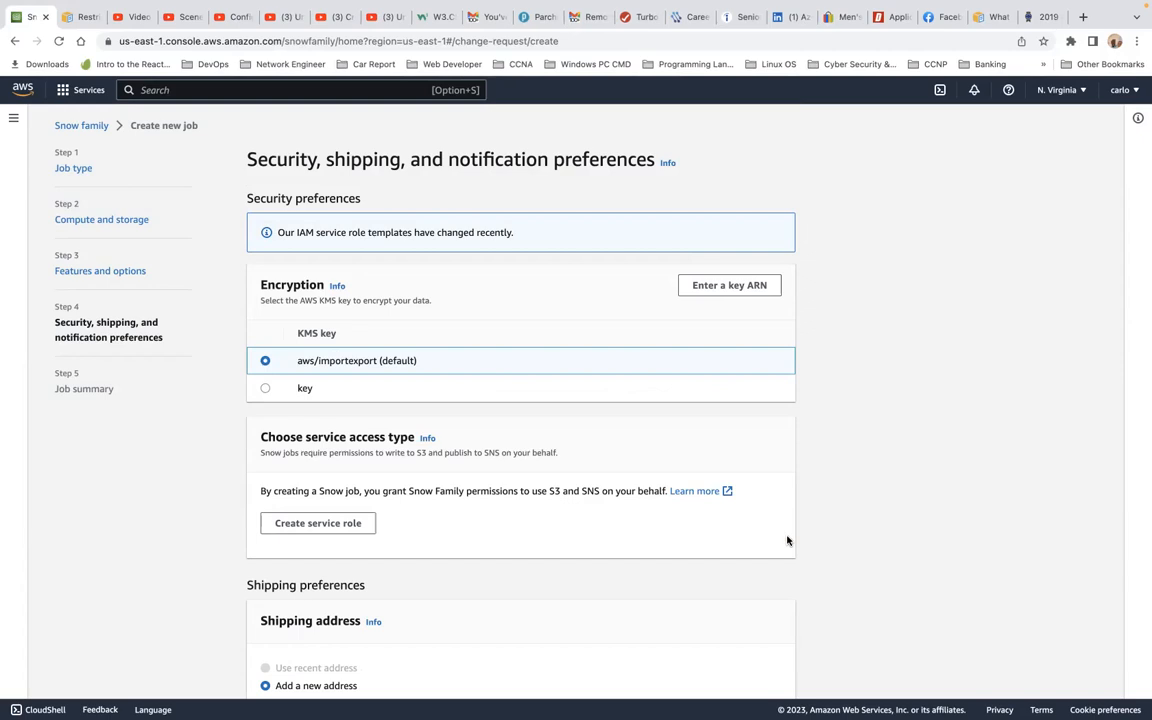
Step: Examine the KMS key choices for encryption and highlight the default aws/importexport key
scroll(787, 540, "down", 2)
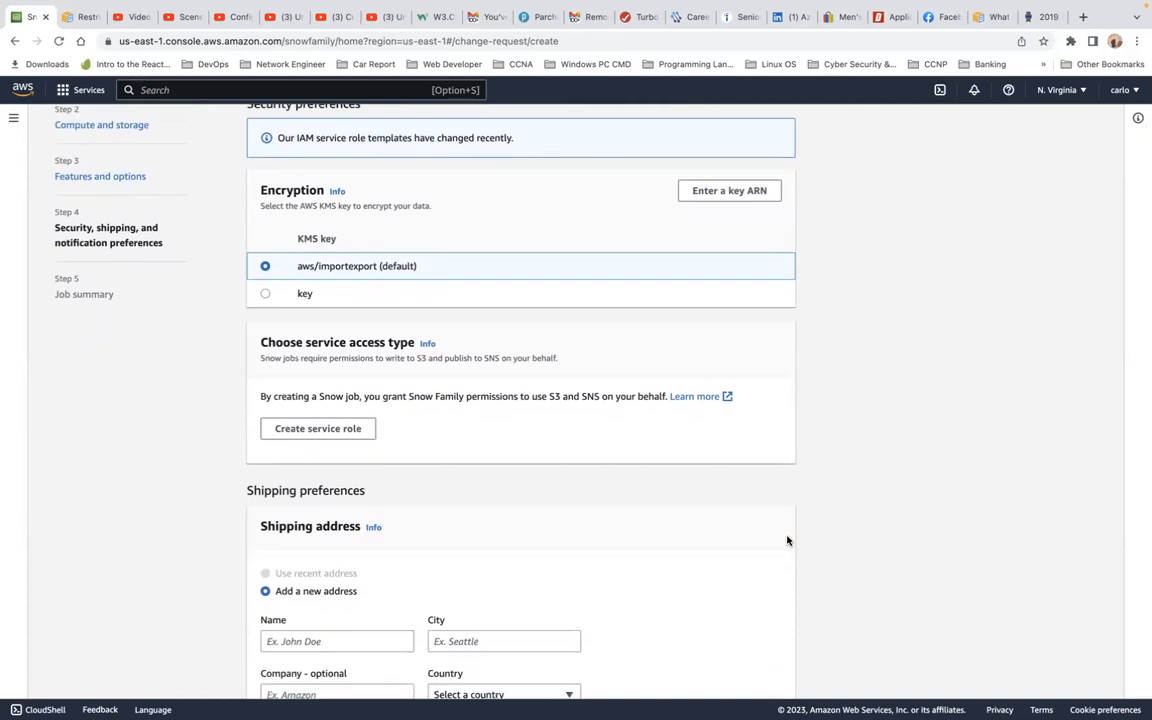
scroll(787, 540, "up", 1)
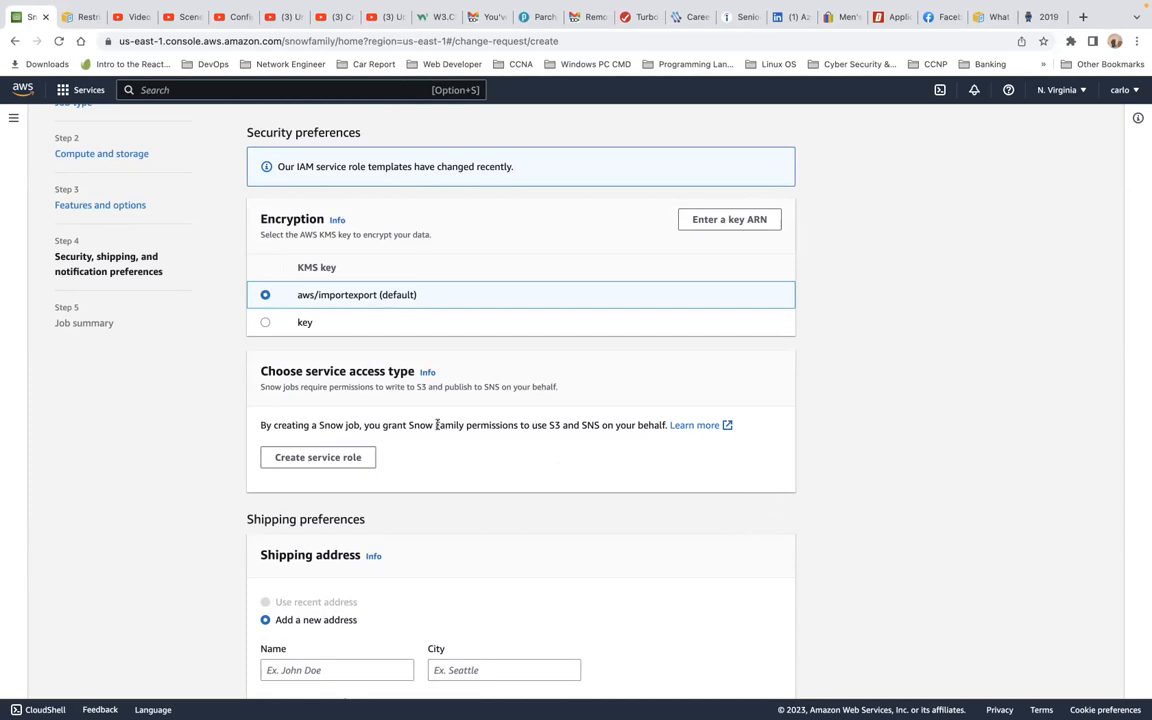
triple_click(314, 291)
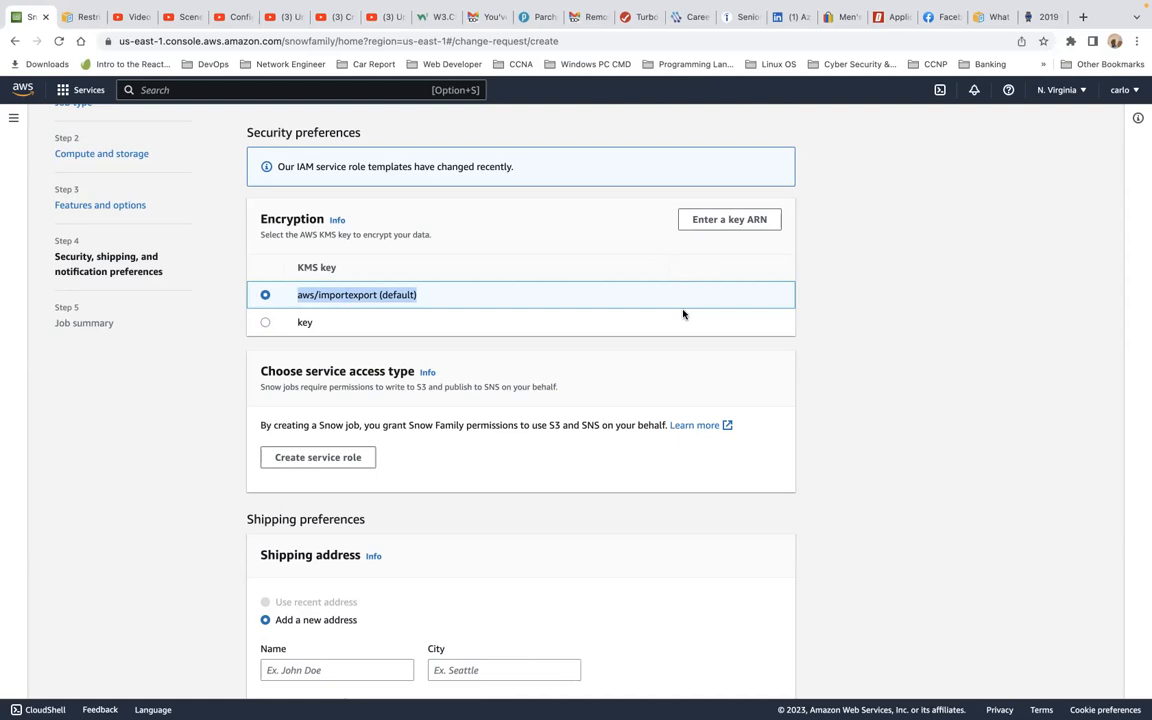
Step: Review the service access type, shipping address, shipping speed and SNS notification settings
scroll(683, 314, "down", 2)
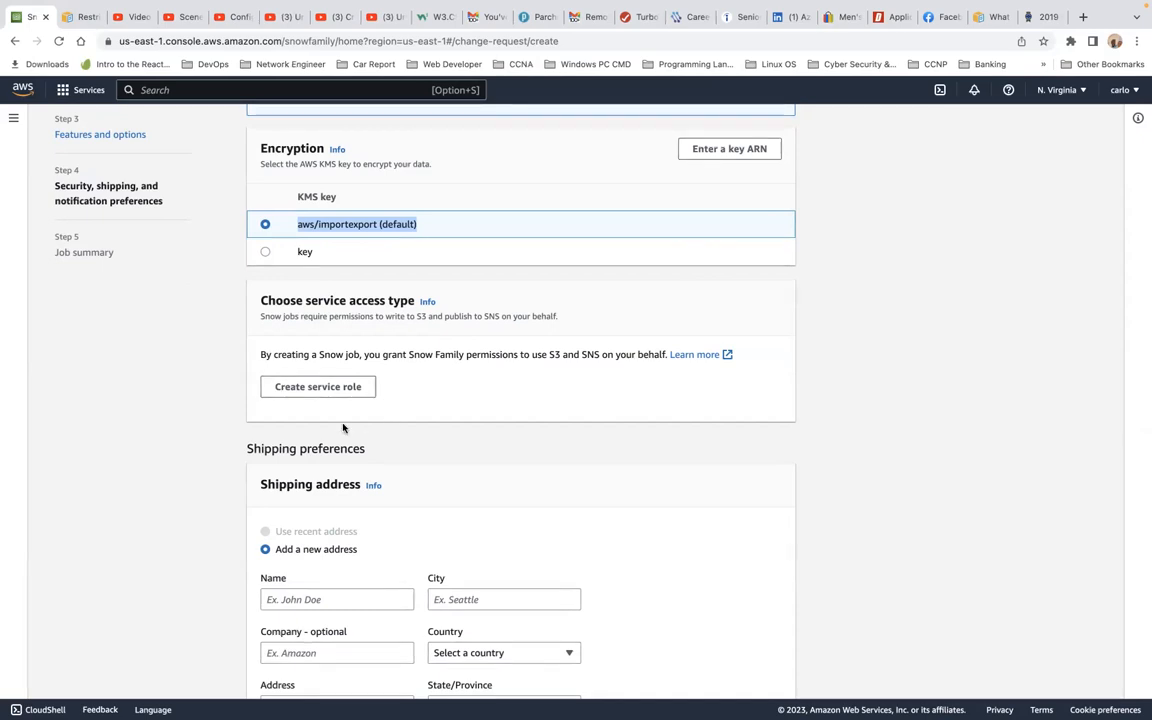
scroll(343, 428, "down", 2)
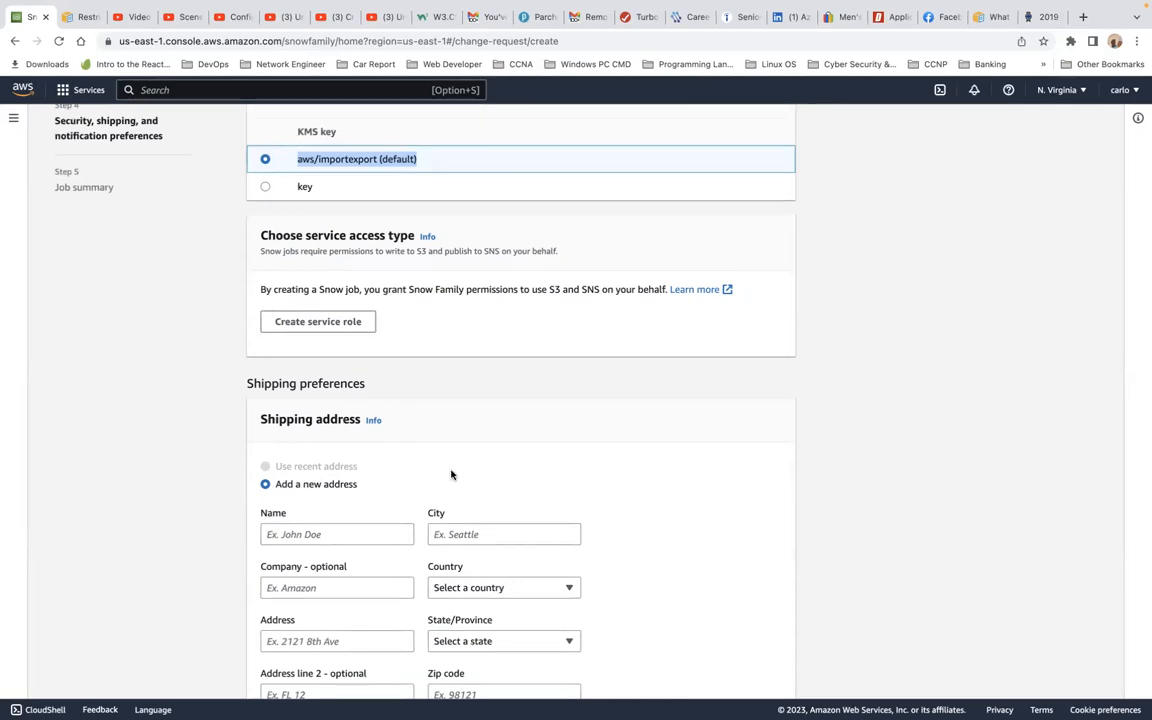
scroll(451, 475, "down", 2)
scroll(451, 475, "down", 1)
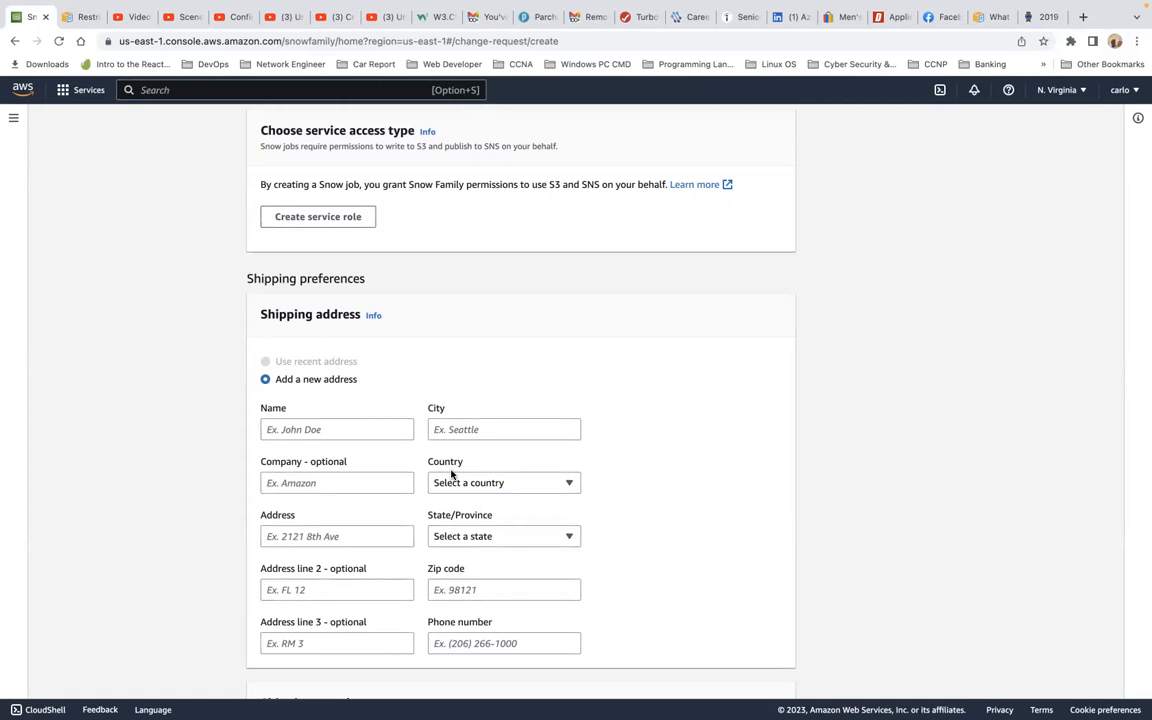
scroll(451, 474, "down", 3)
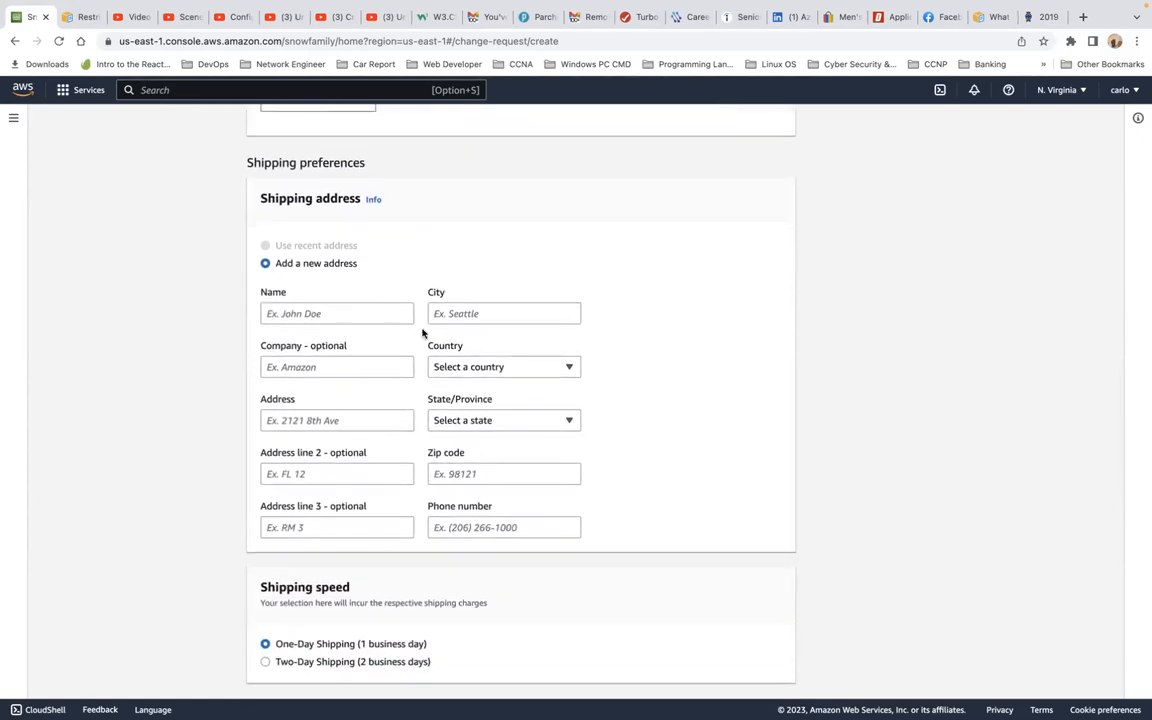
scroll(440, 370, "down", 2)
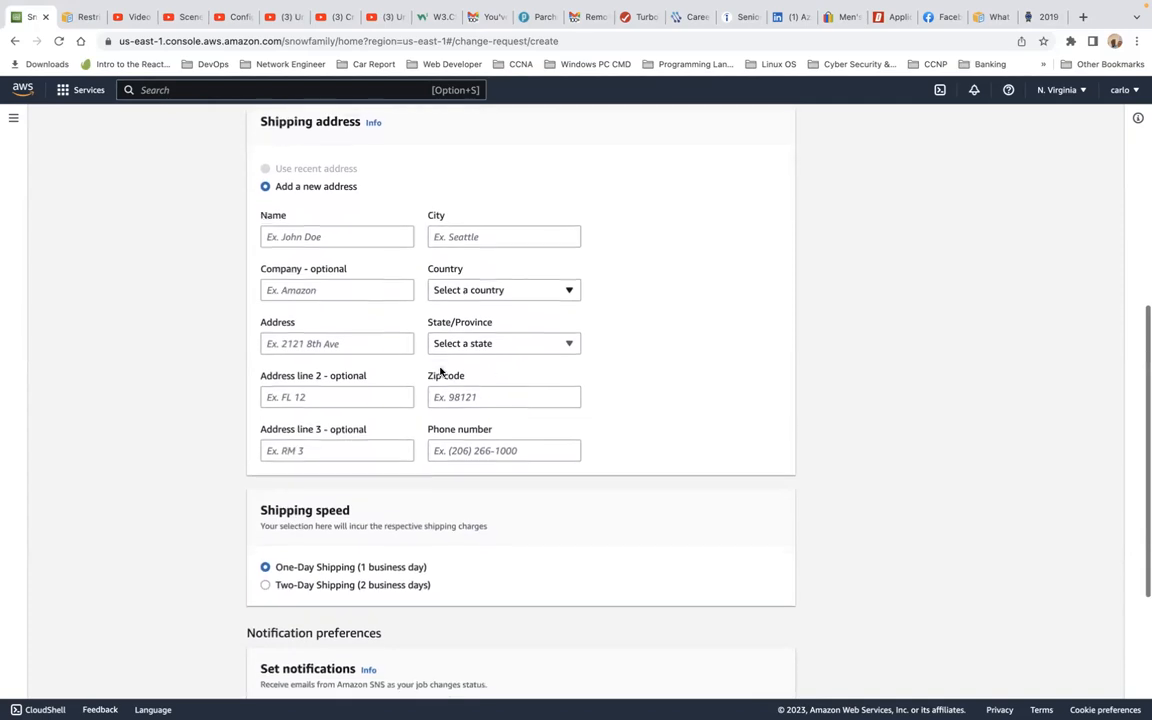
scroll(440, 368, "down", 2)
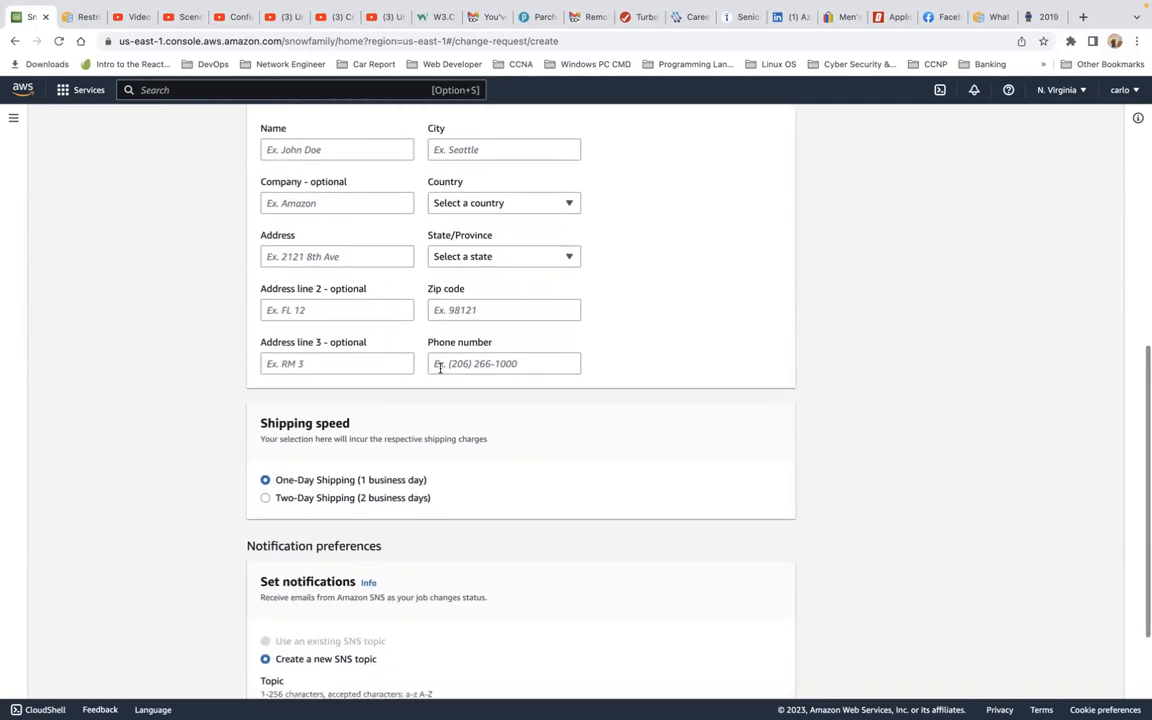
scroll(440, 368, "down", 2)
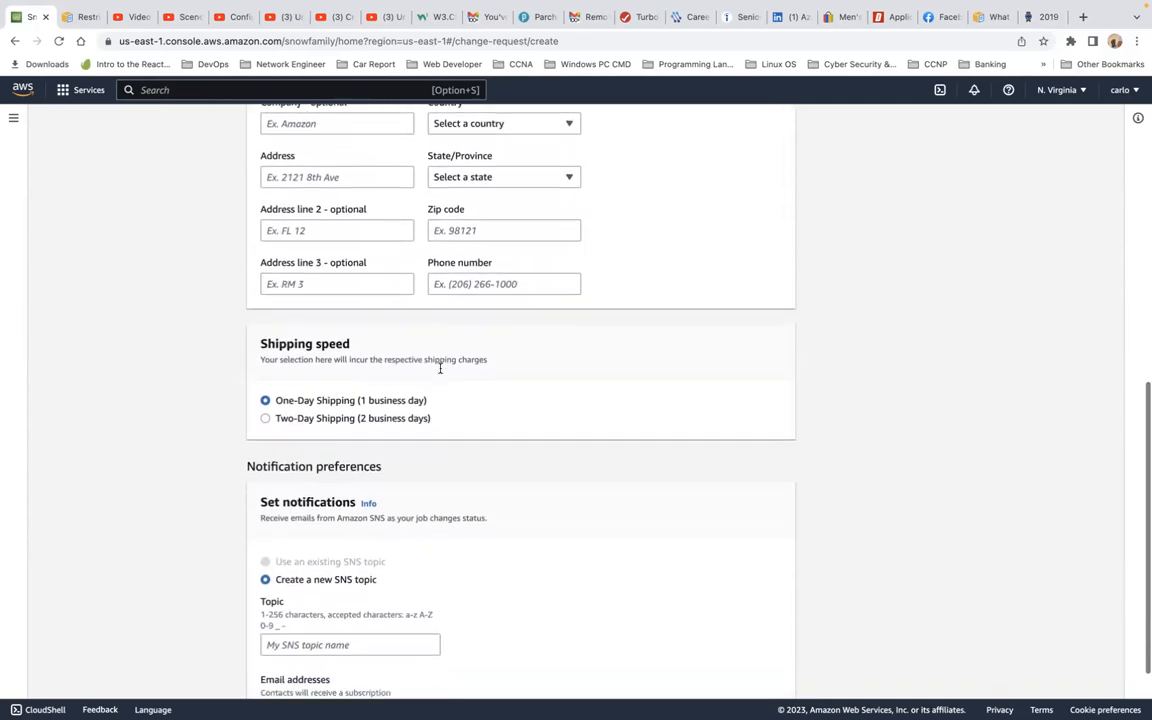
scroll(440, 368, "down", 1)
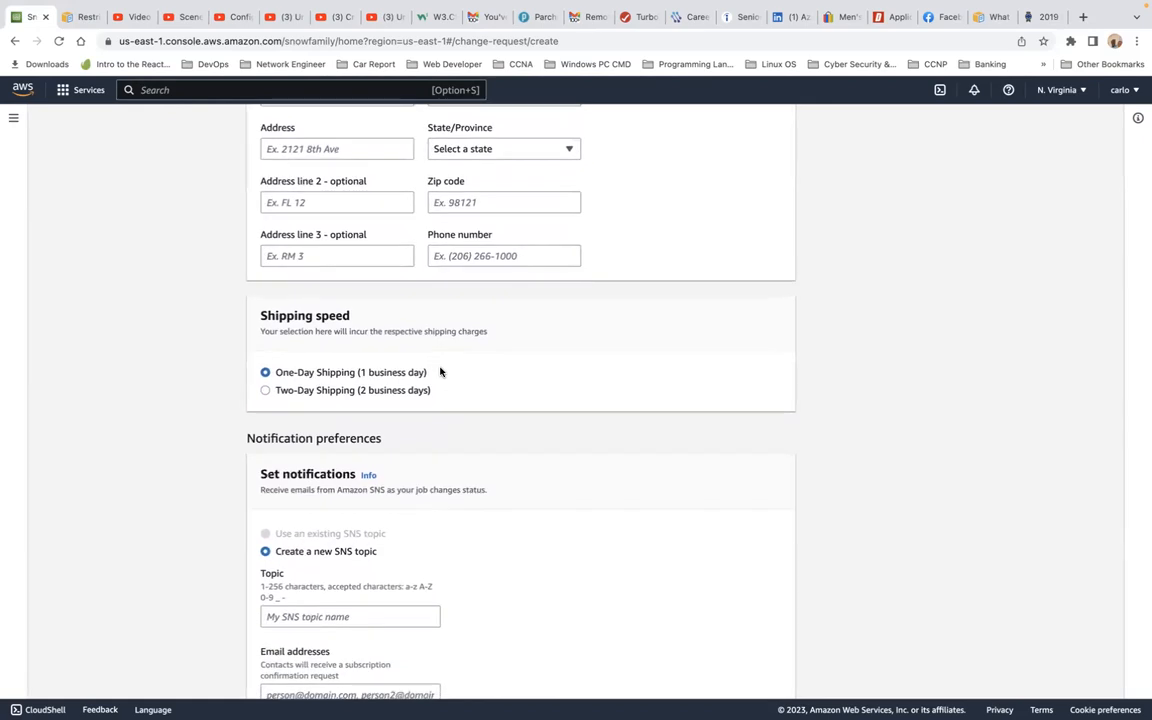
scroll(440, 371, "down", 1)
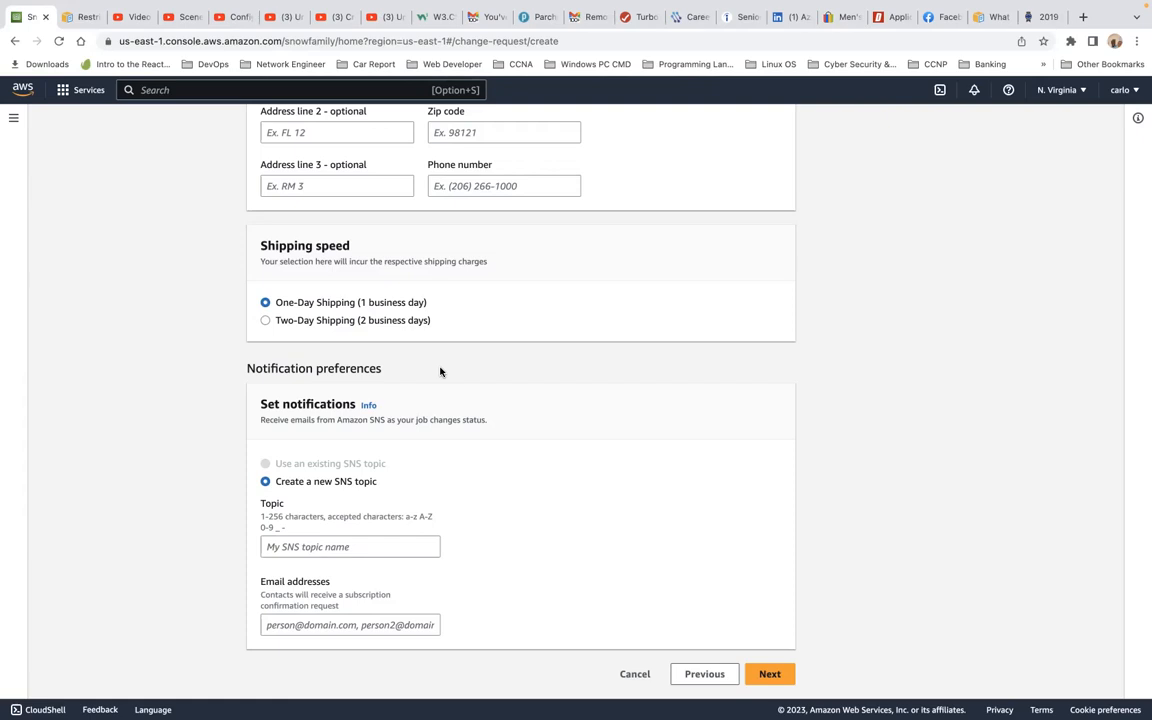
Step: Go over the five stages of the job wizard, highlighting their names from Job type to Job summary
scroll(440, 372, "up", 5)
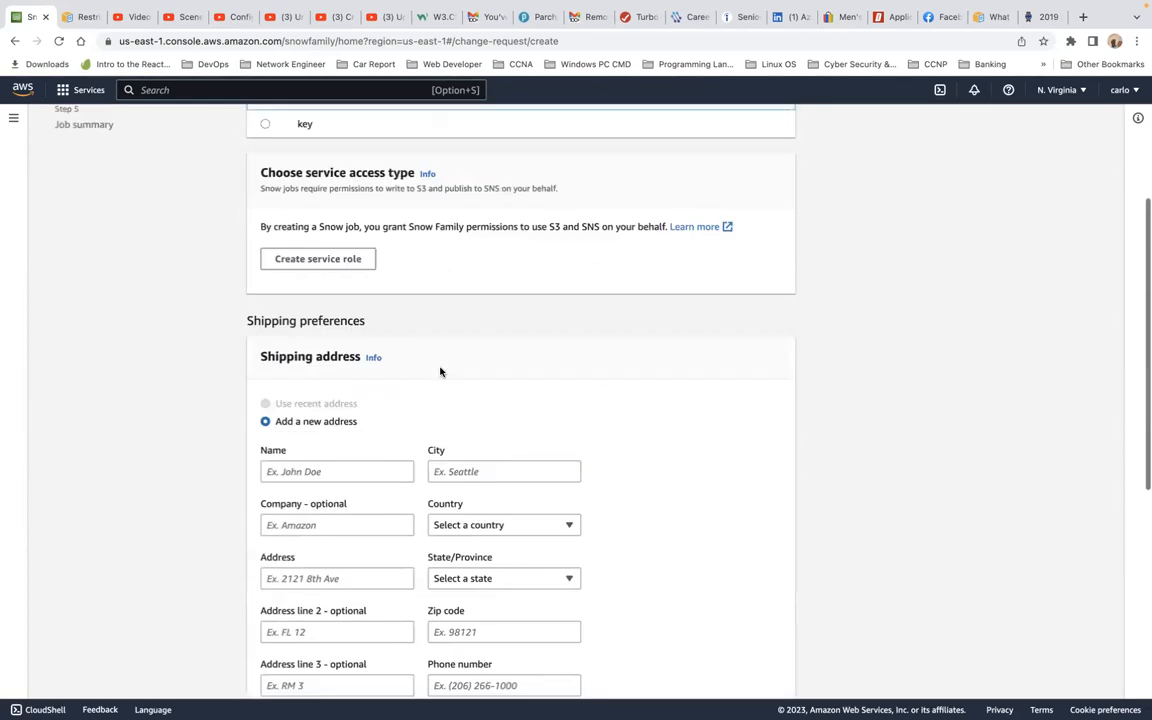
scroll(440, 372, "up", 3)
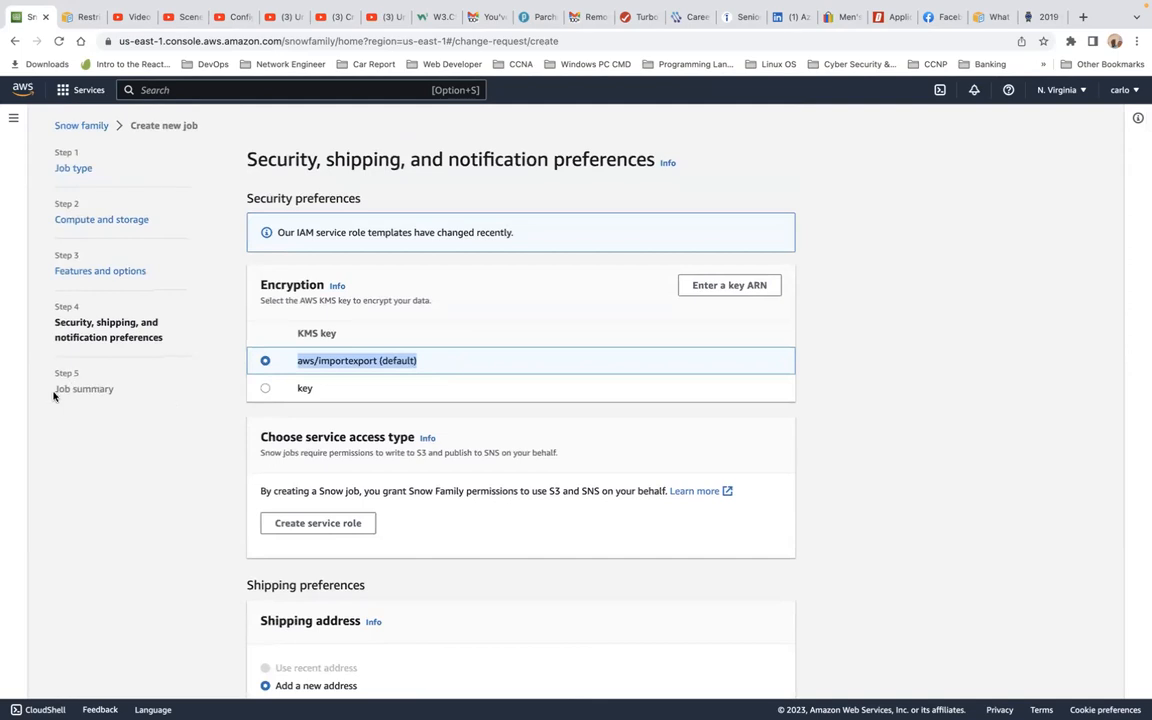
left_click_drag(54, 392, 117, 399)
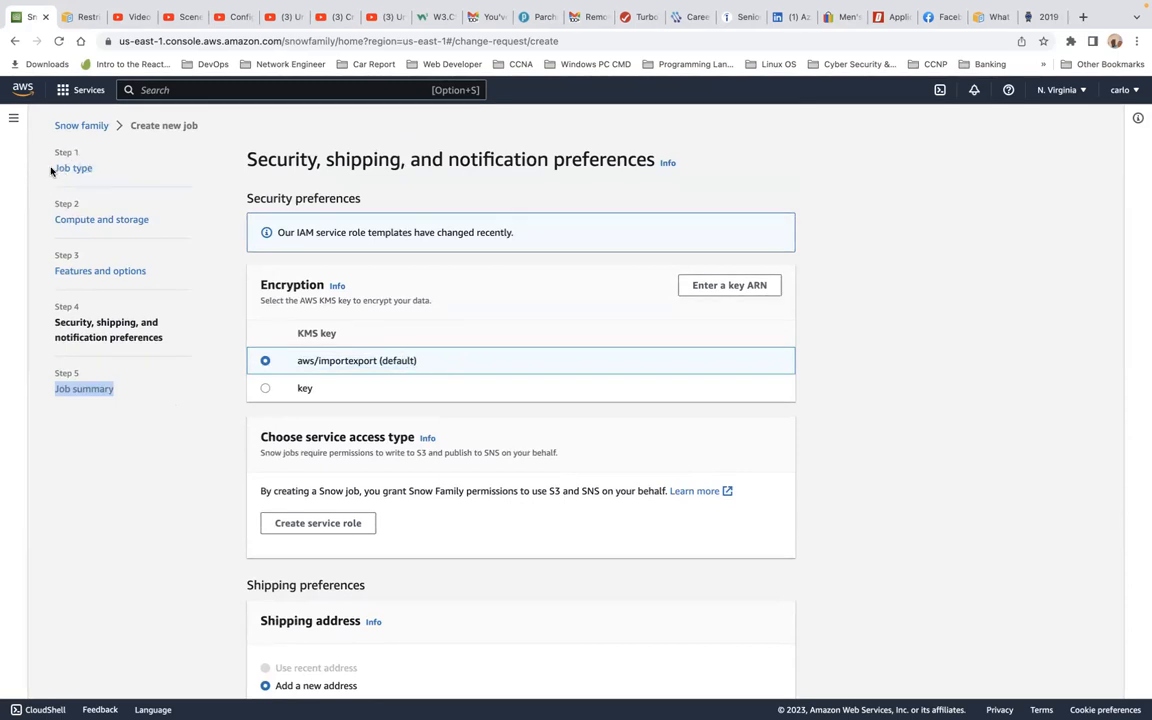
left_click_drag(44, 168, 91, 172)
left_click_drag(160, 224, 48, 222)
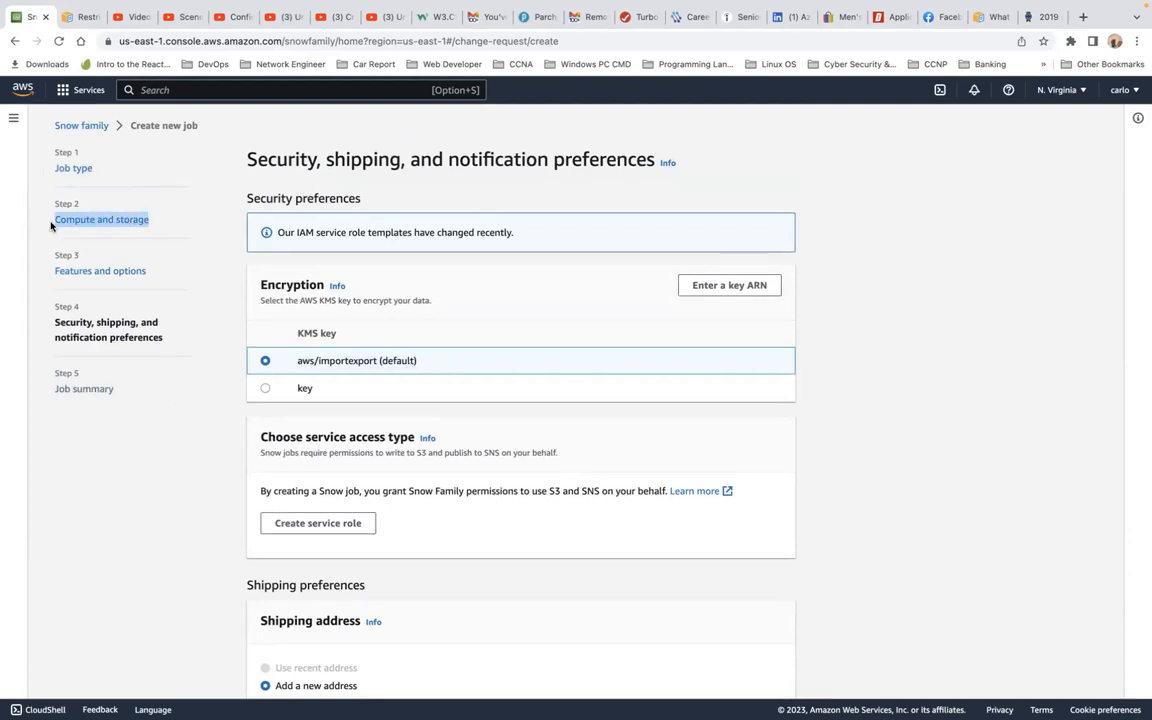
left_click_drag(160, 278, 45, 272)
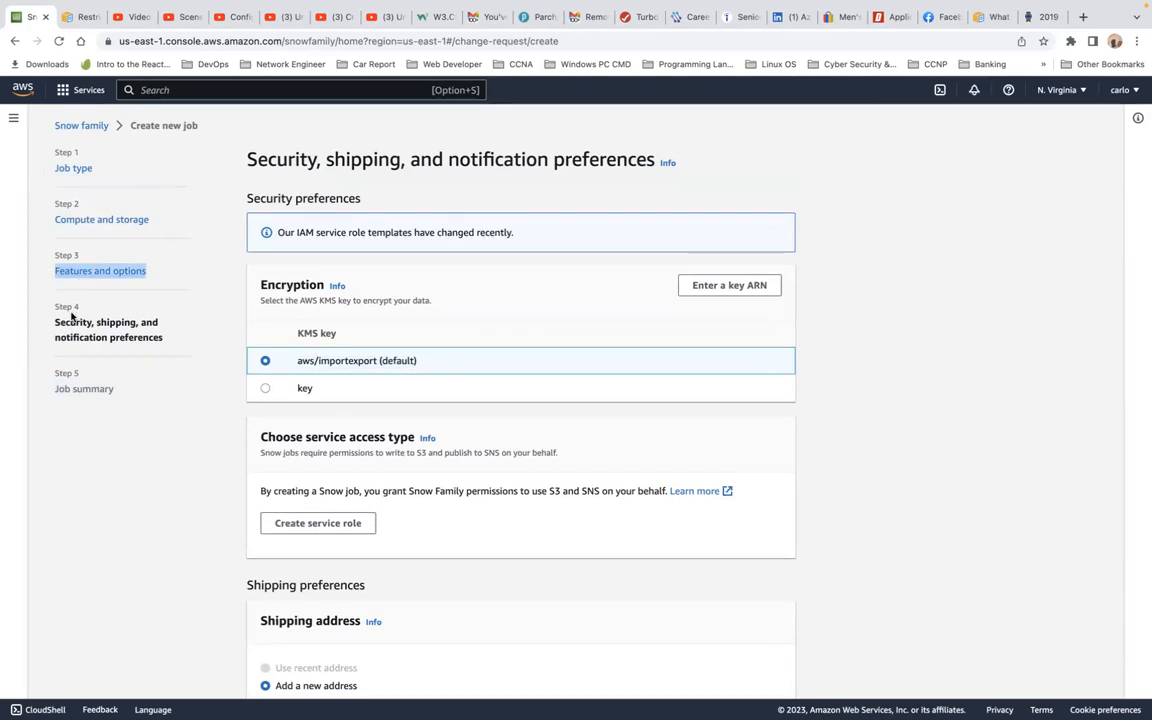
left_click_drag(50, 322, 52, 393)
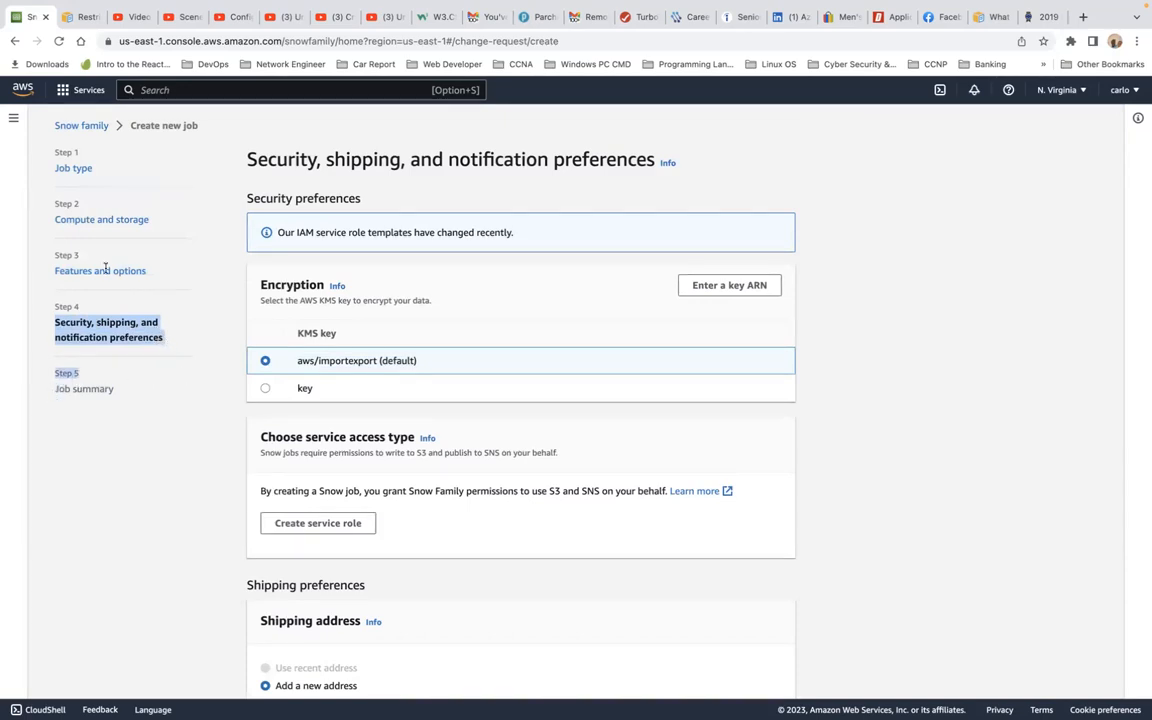
left_click_drag(49, 388, 112, 399)
Step: Examine the shipping address fields again and highlight the note about subscription confirmation for the notification e-mail addresses
scroll(591, 445, "down", 2)
scroll(591, 445, "down", 1)
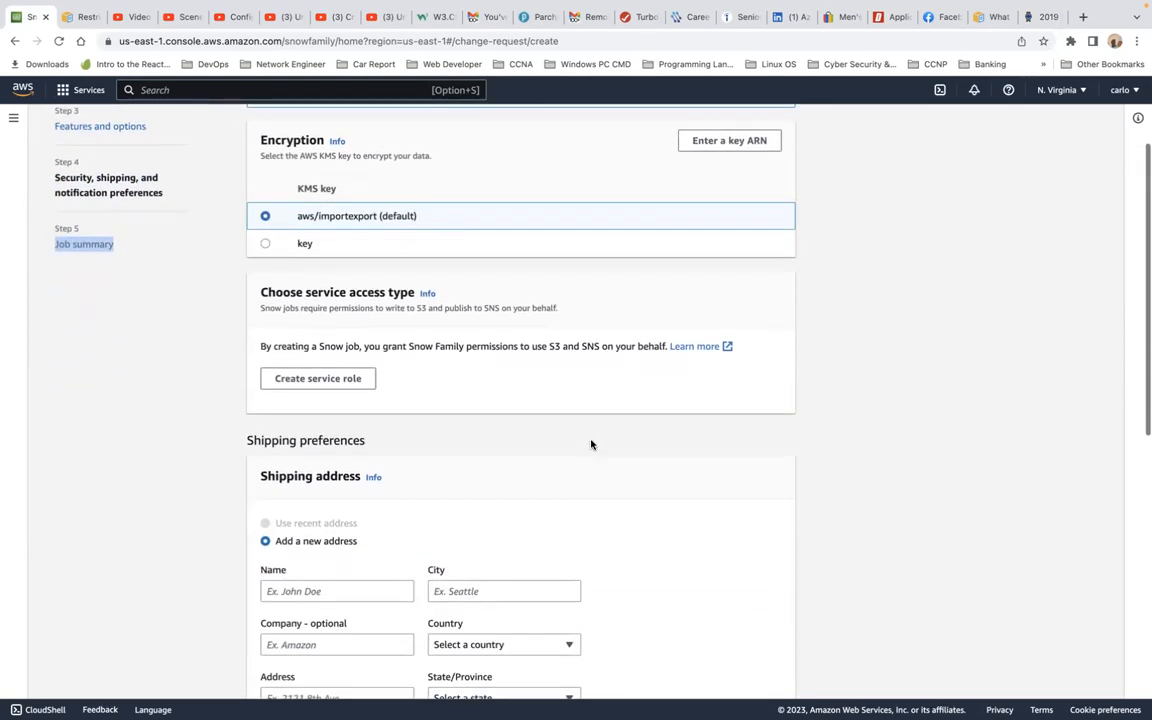
scroll(591, 445, "down", 6)
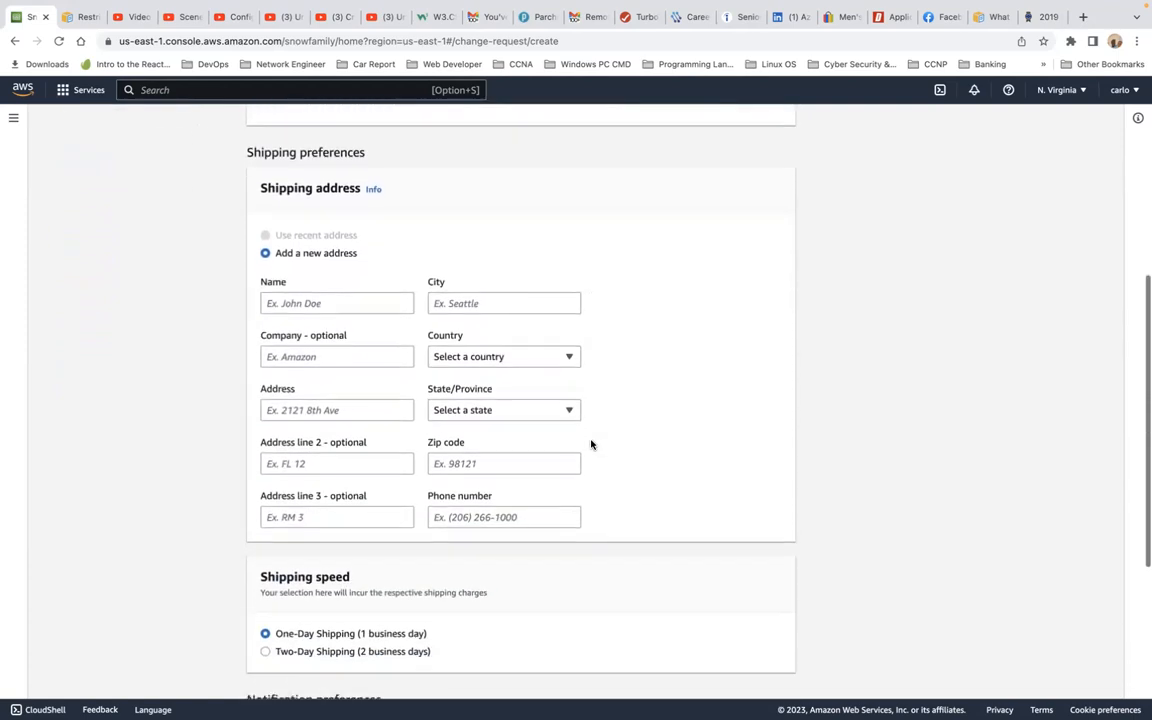
left_click(328, 294)
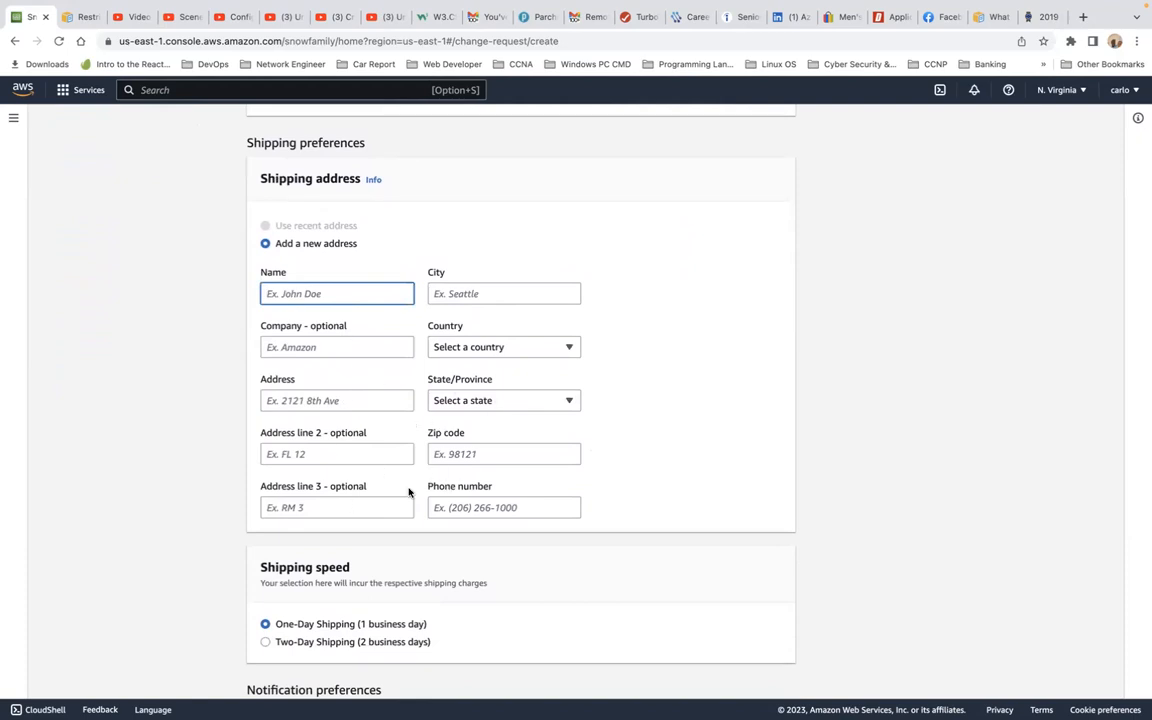
scroll(408, 491, "down", 3)
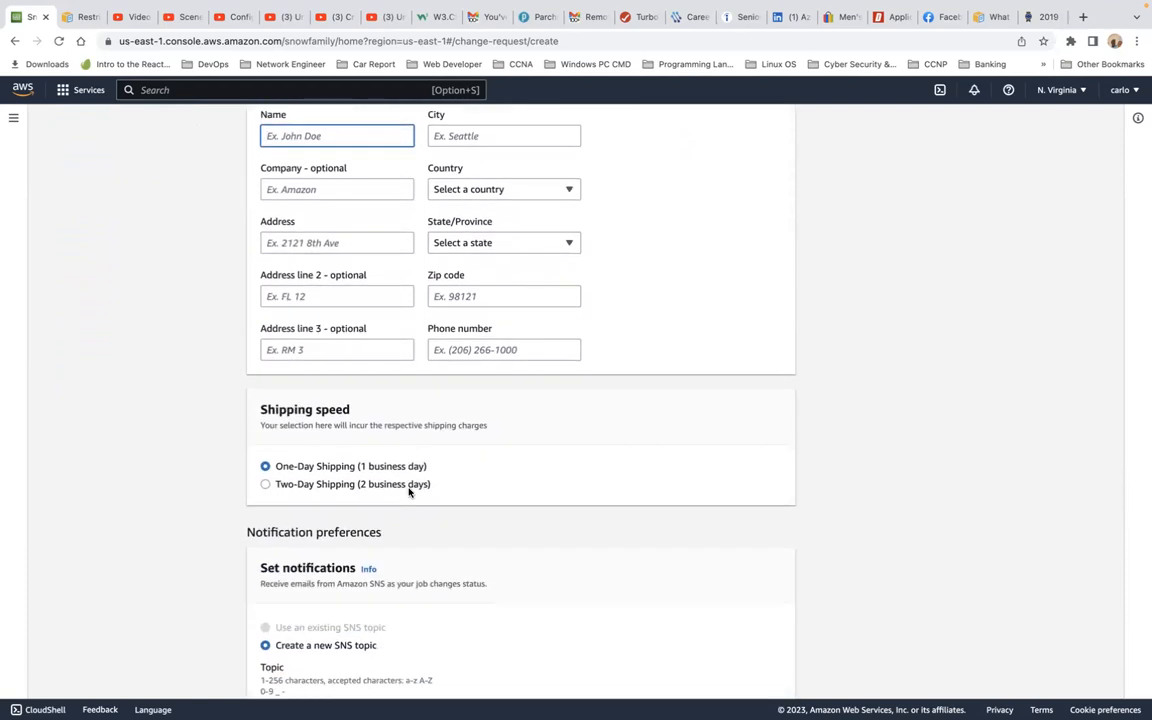
scroll(408, 491, "down", 3)
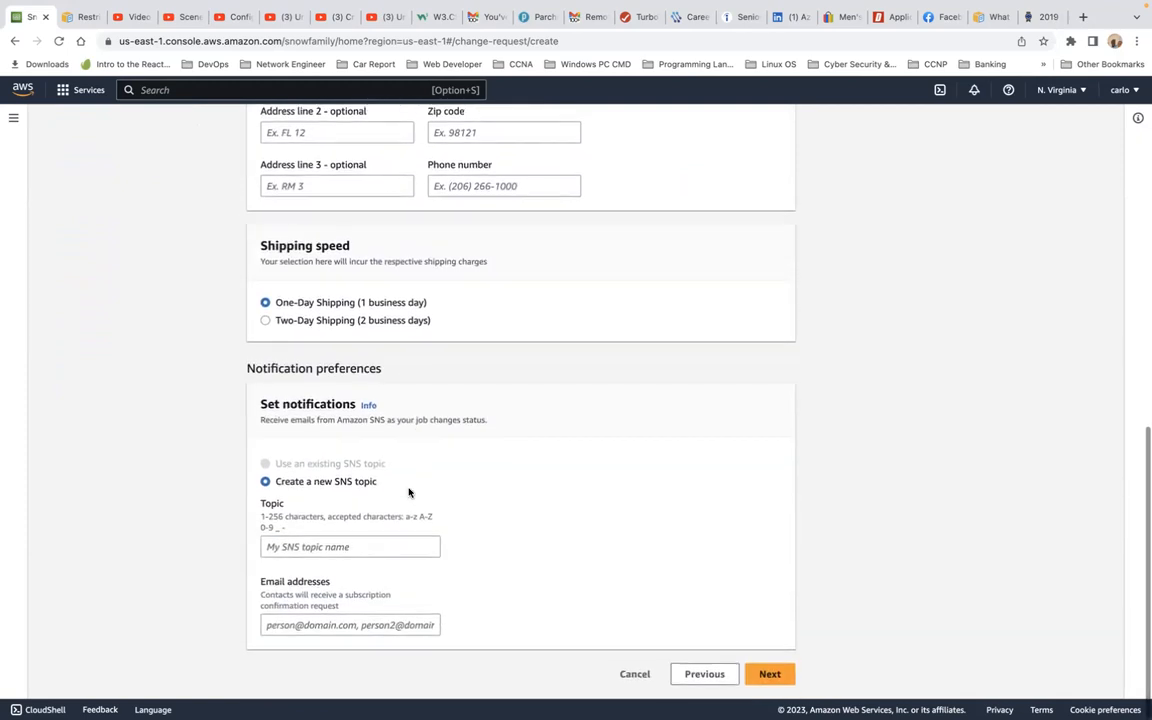
triple_click(296, 625)
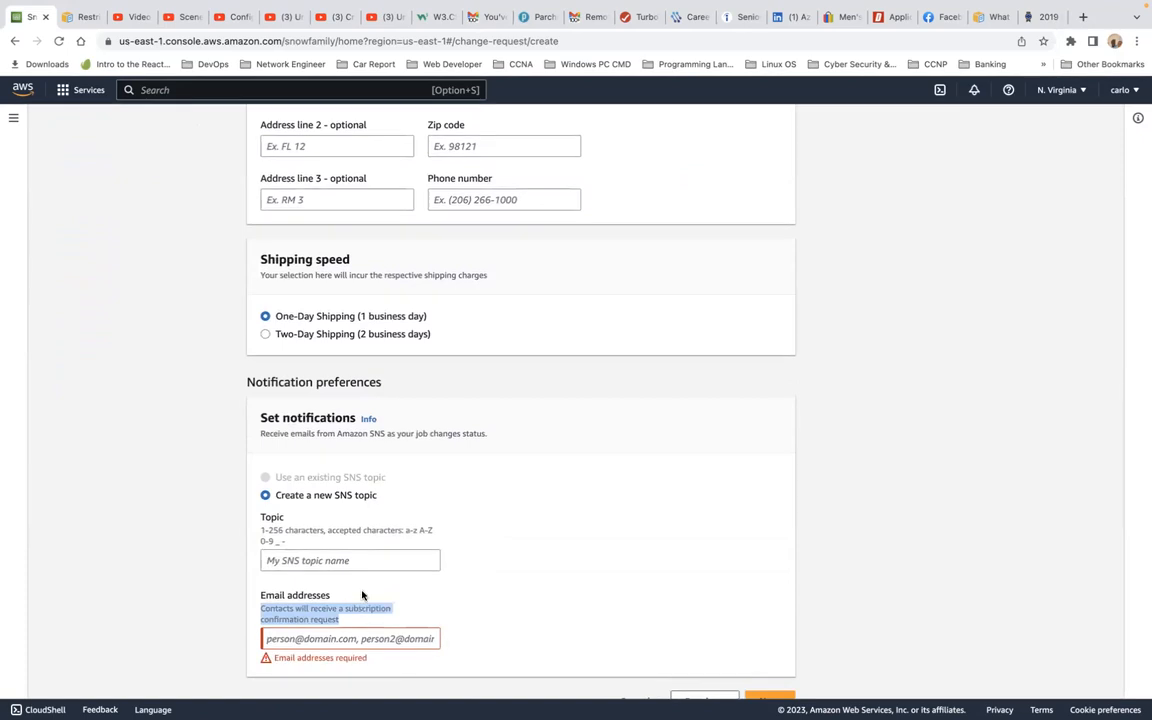
Step: Try the Two-Day Shipping option for the shipping speed and switch back to One-Day Shipping
left_click(347, 561)
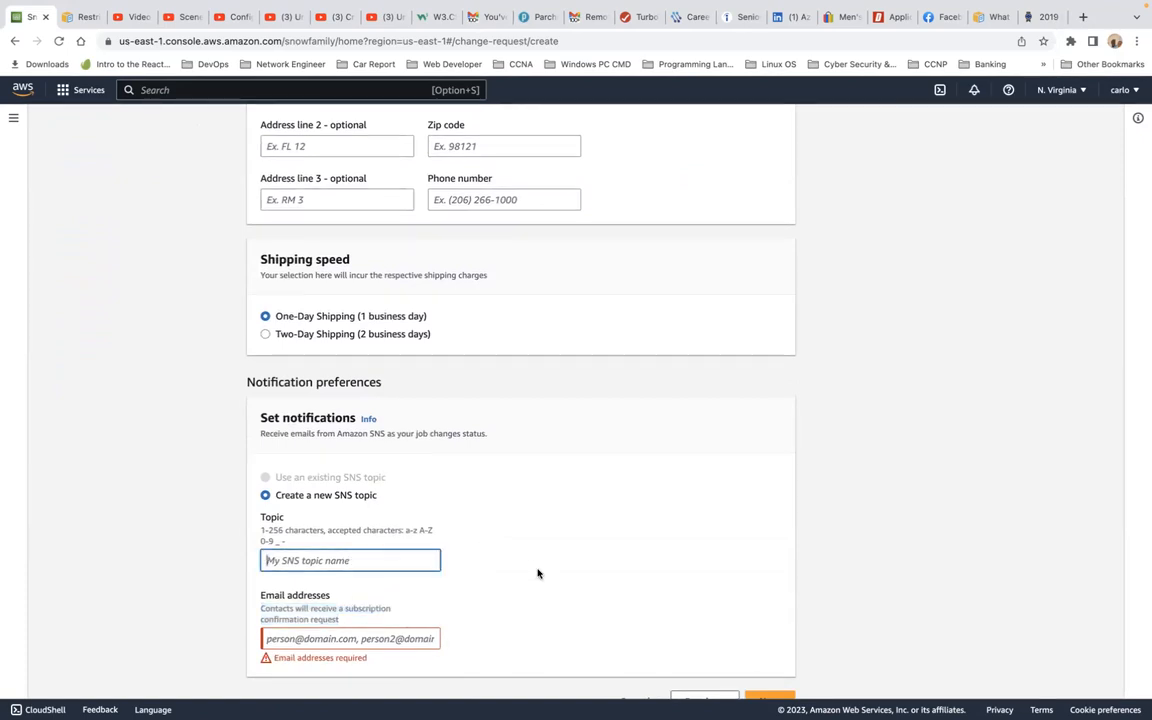
scroll(537, 571, "down", 1)
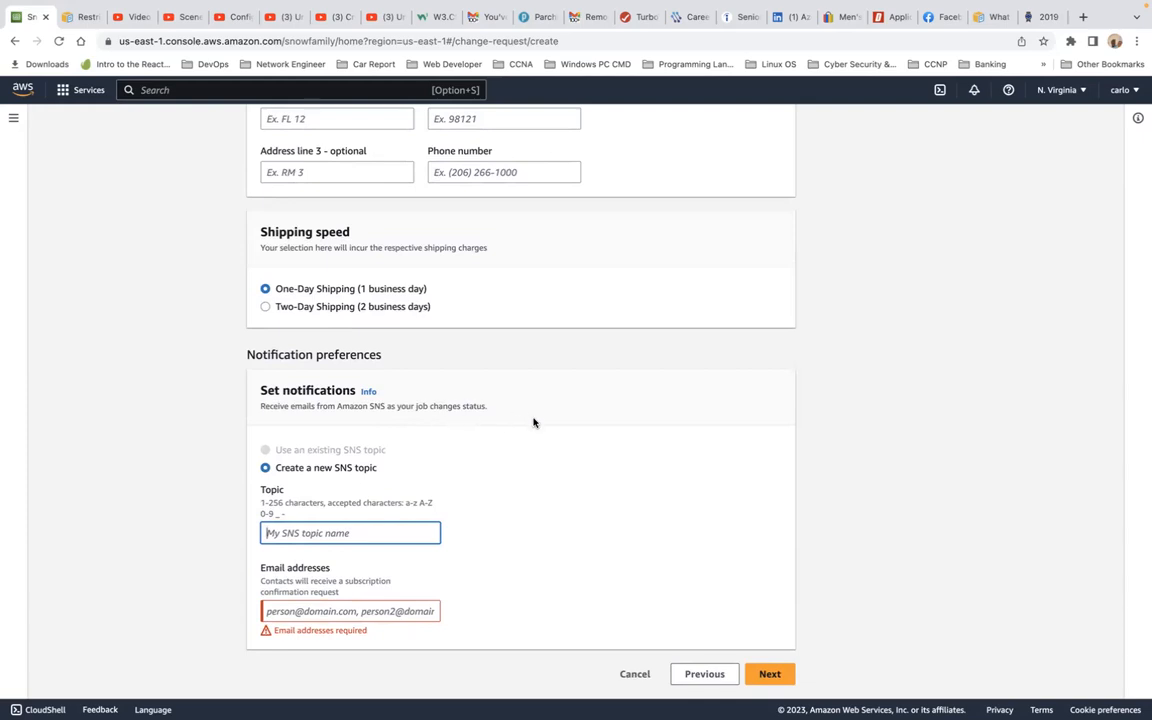
scroll(530, 420, "up", 2)
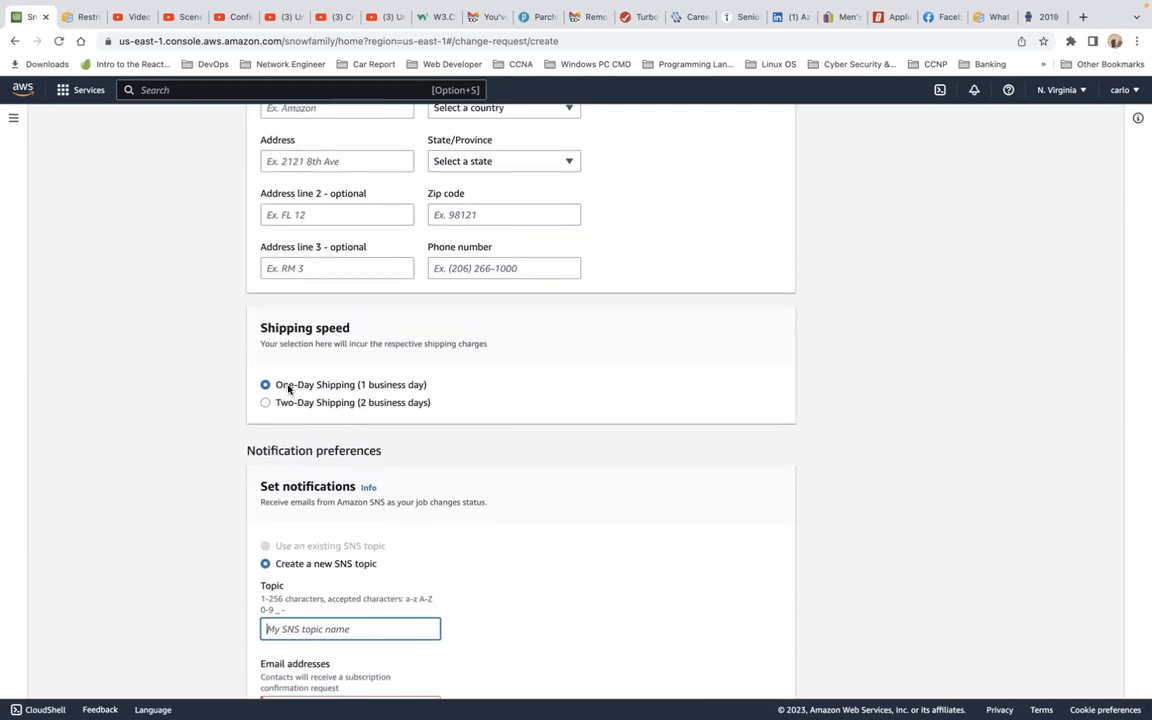
left_click(359, 403)
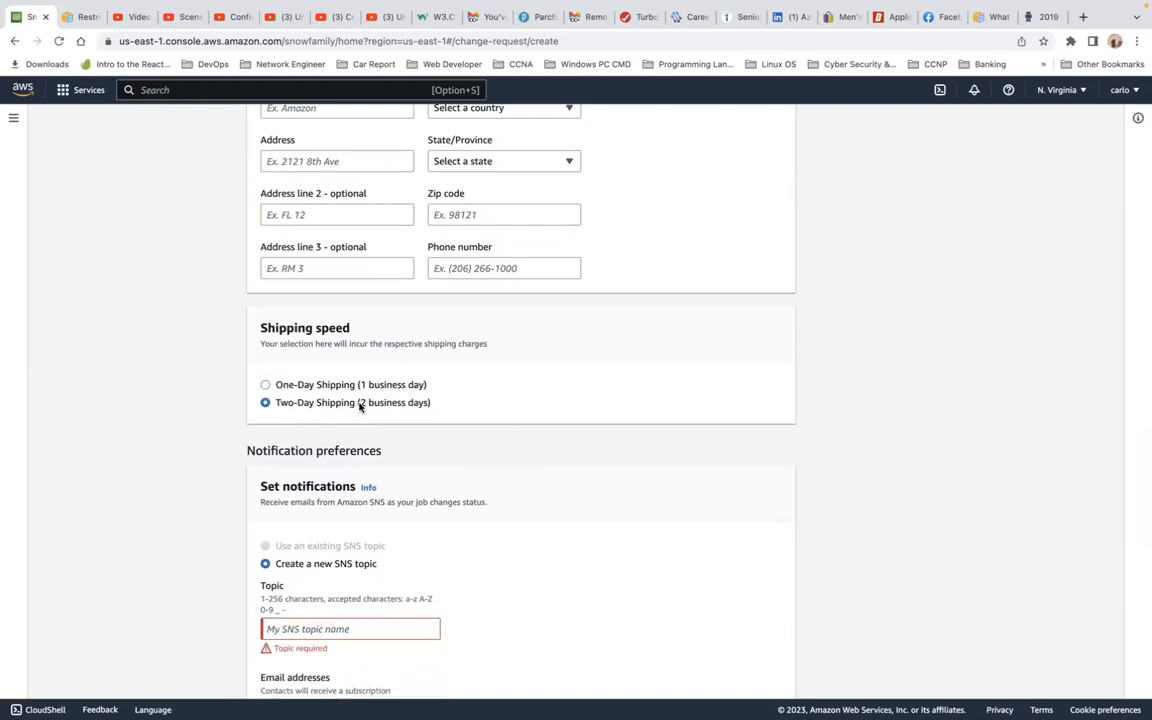
left_click(355, 386)
Step: Create the service role for the Snow job, highlight its role name in the role details, and close the details
scroll(458, 376, "up", 2)
scroll(457, 375, "up", 10)
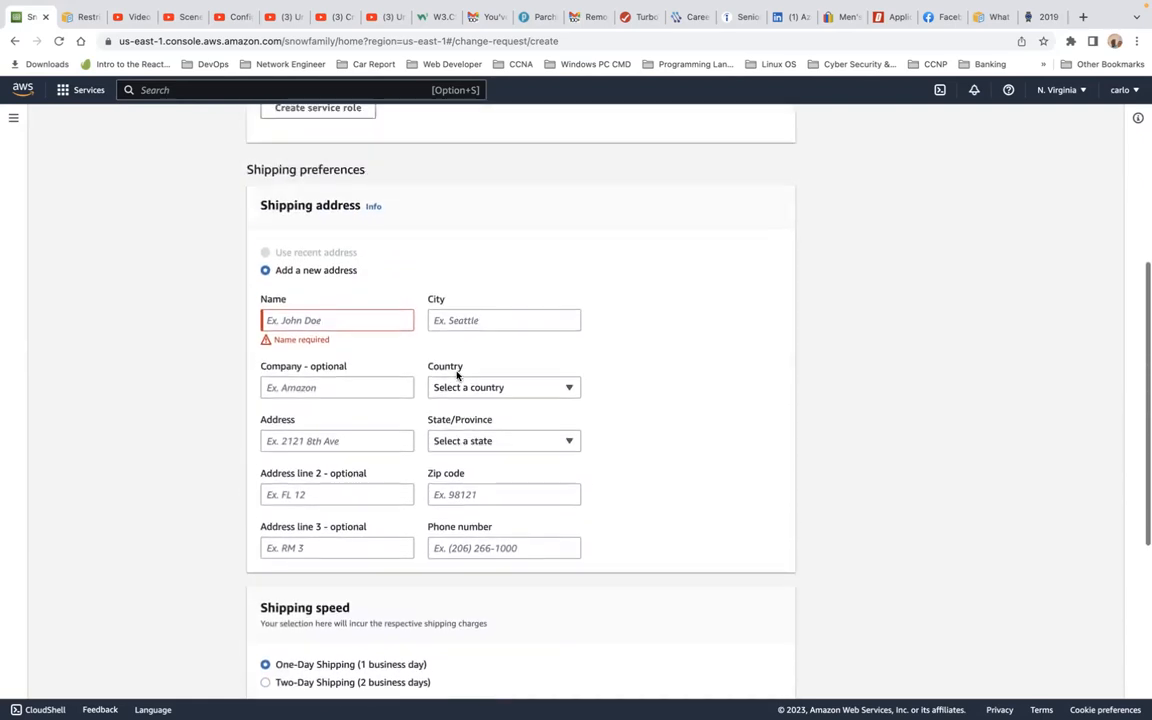
scroll(456, 372, "up", 1)
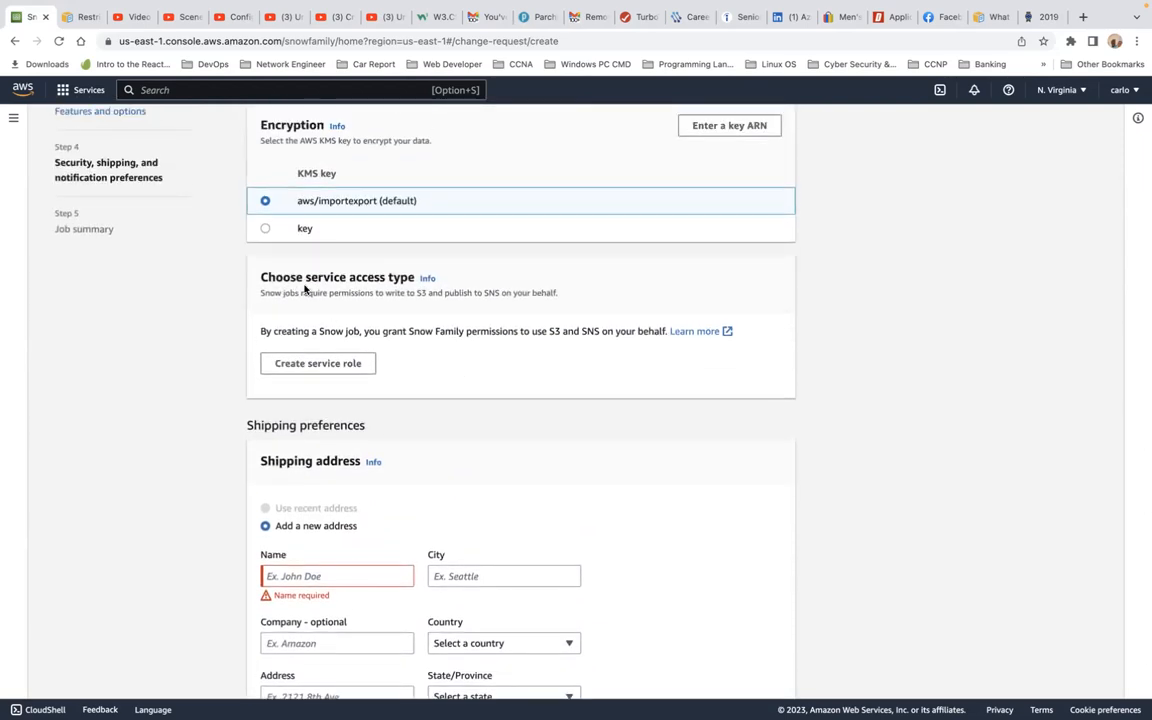
left_click(343, 368)
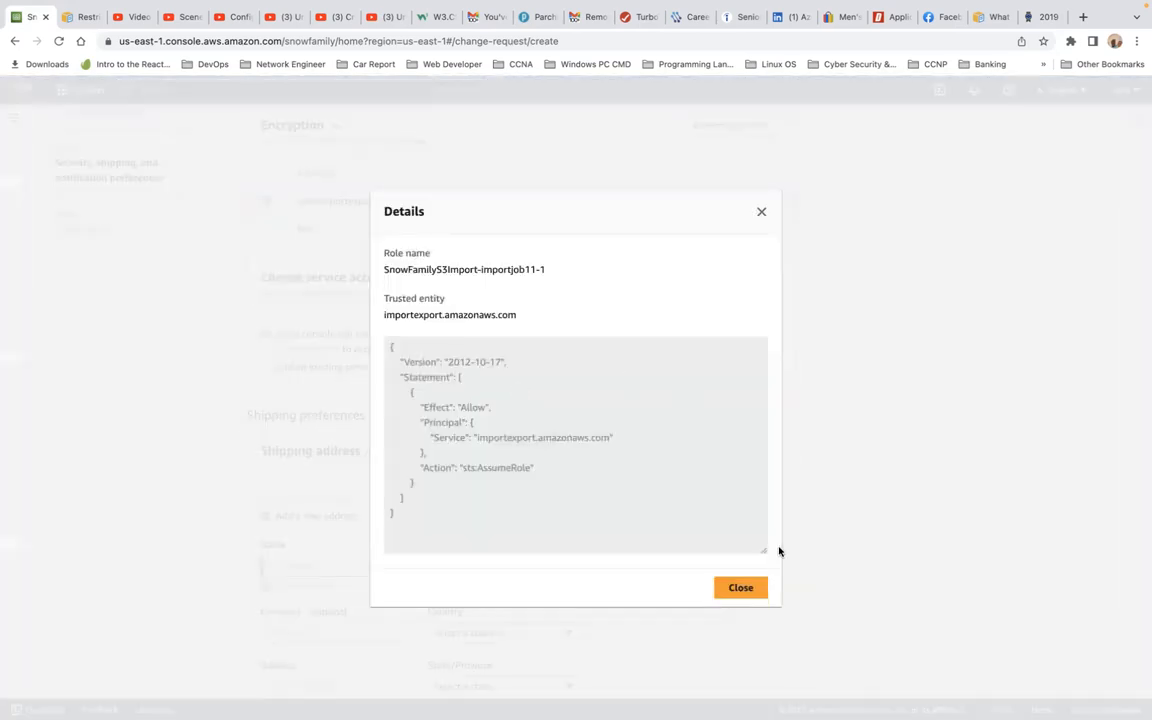
triple_click(452, 266)
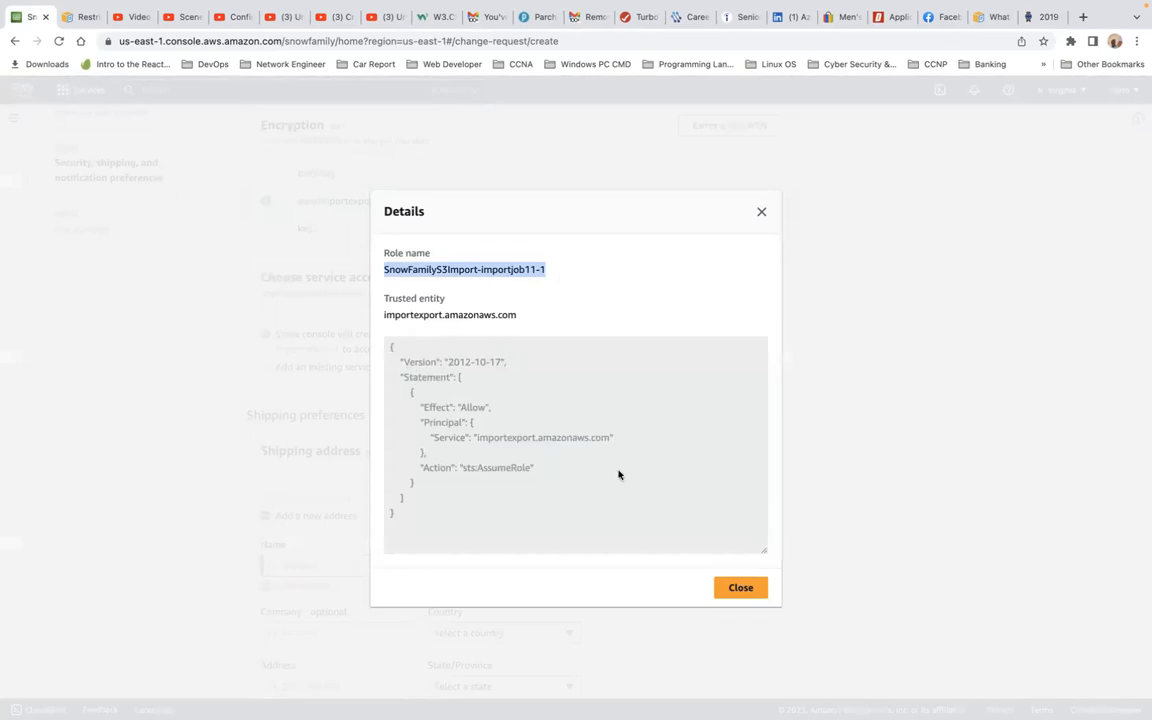
left_click(750, 586)
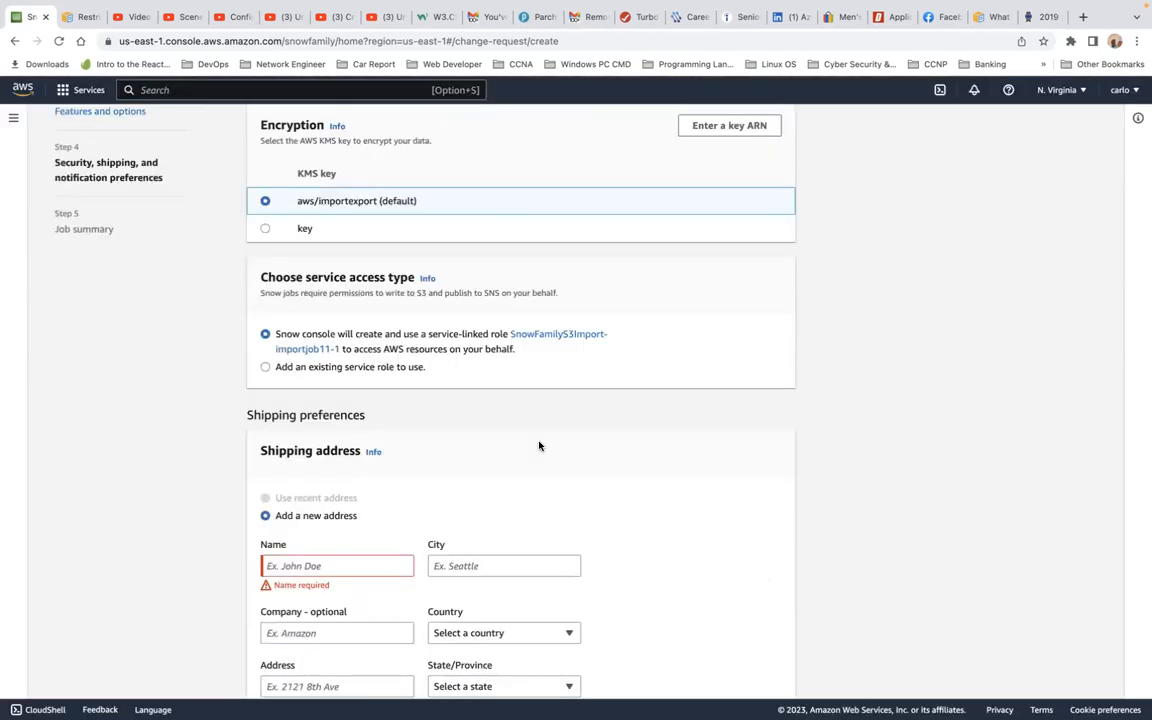
scroll(539, 446, "up", 2)
scroll(539, 446, "down", 8)
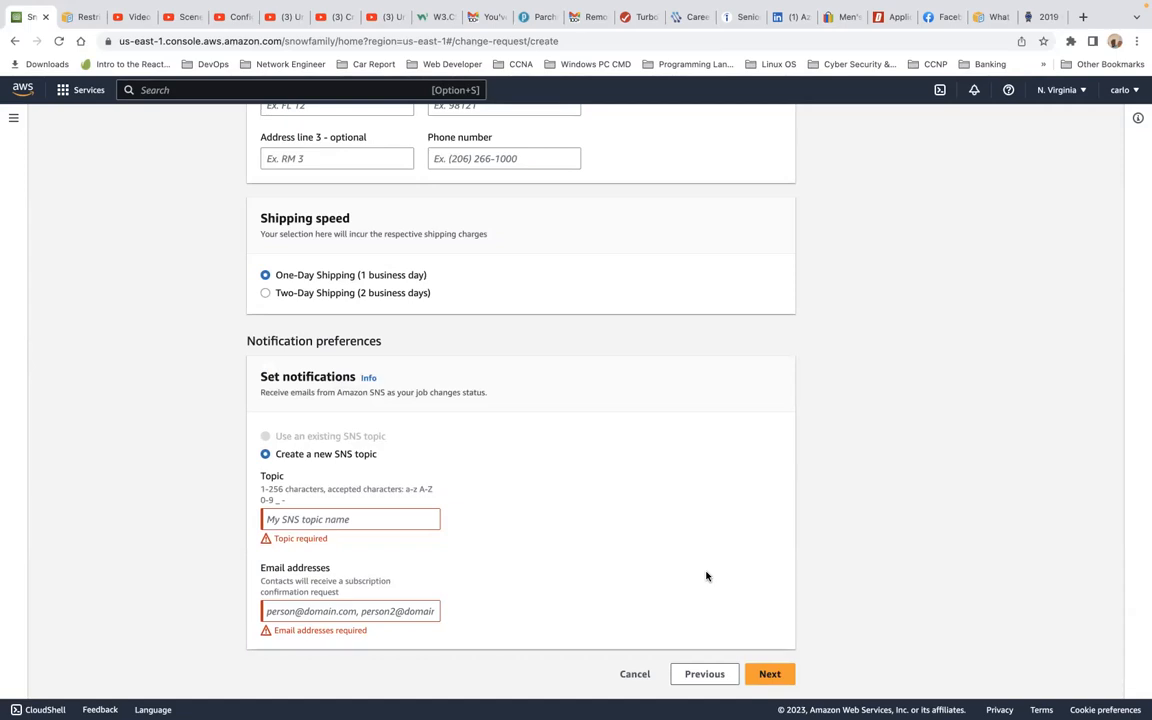
scroll(706, 576, "up", 10)
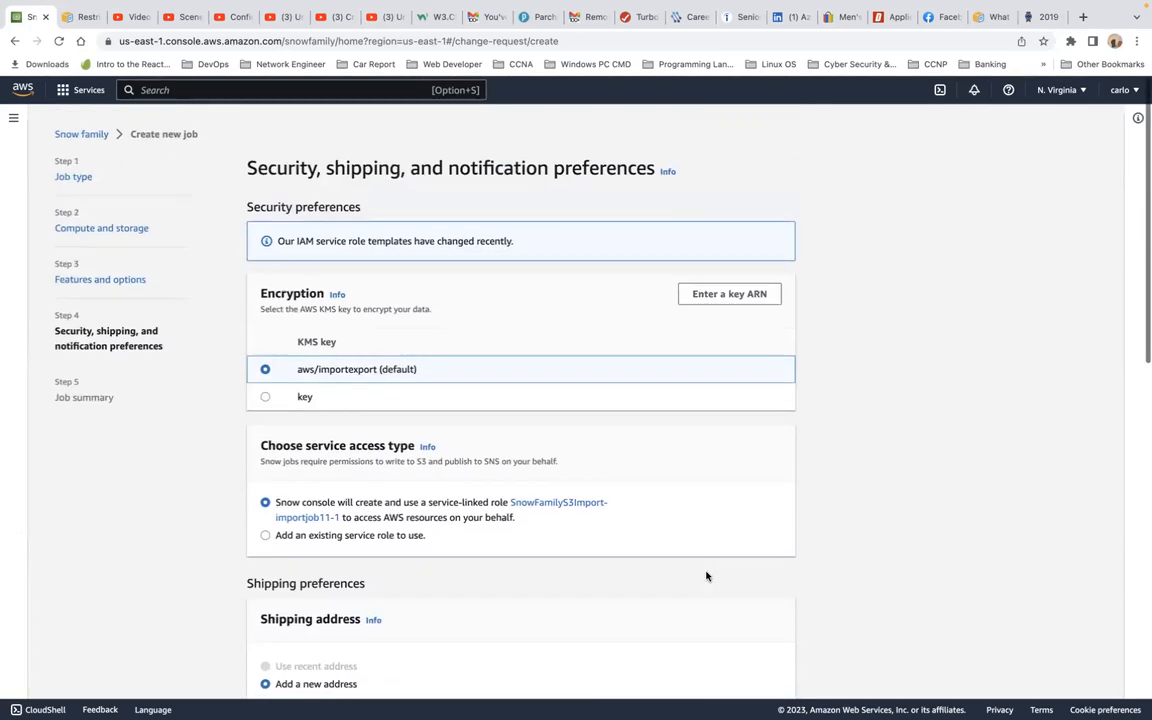